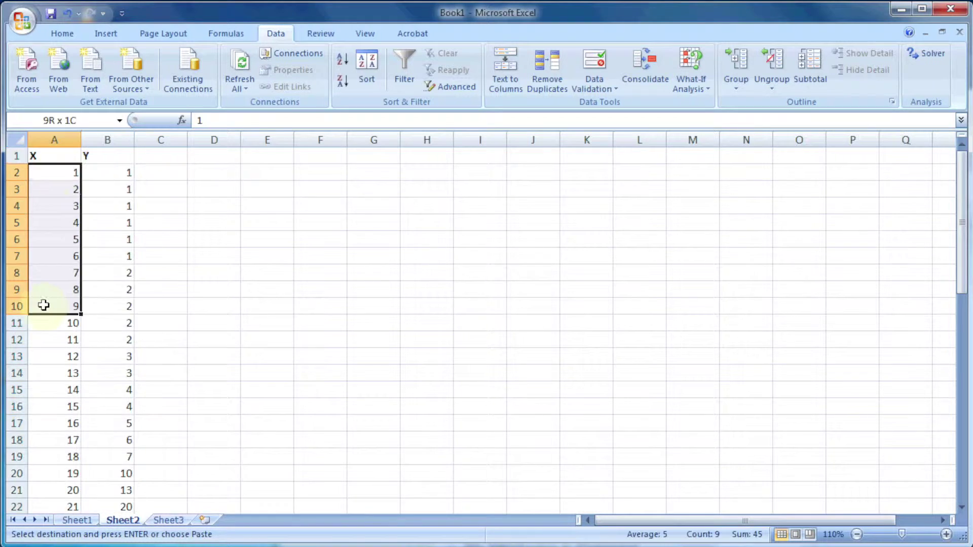
Insert an empty markers-only scatter chart.
drag(117, 167, 116, 304)
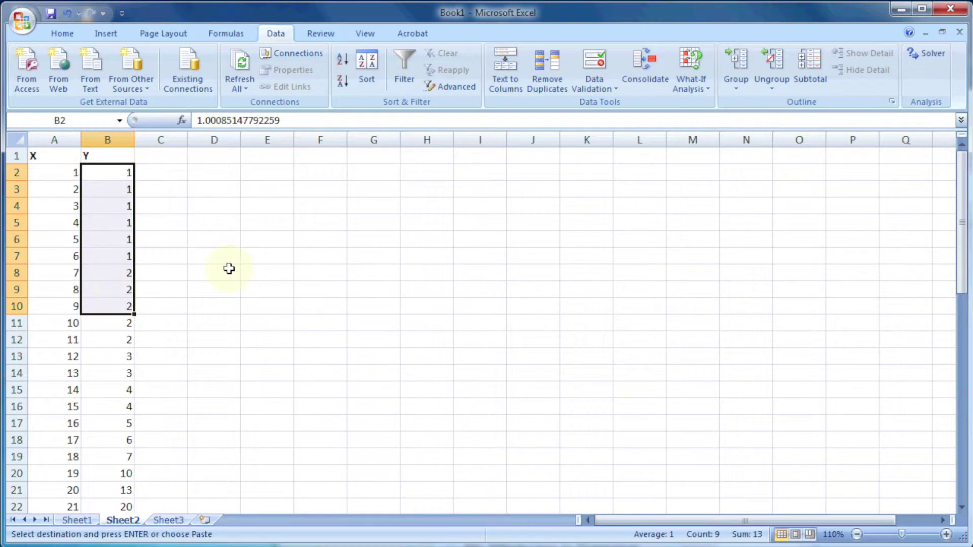
click(228, 271)
click(105, 33)
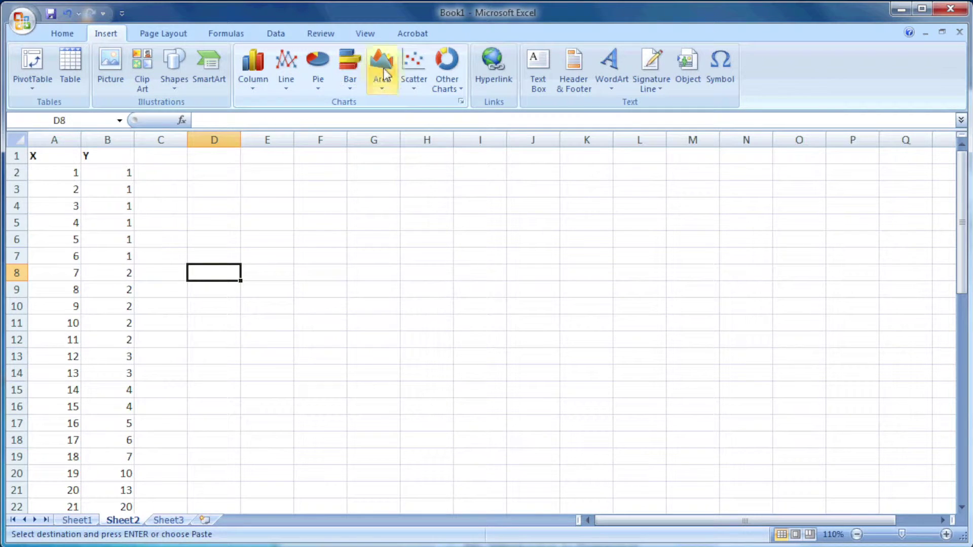
click(413, 61)
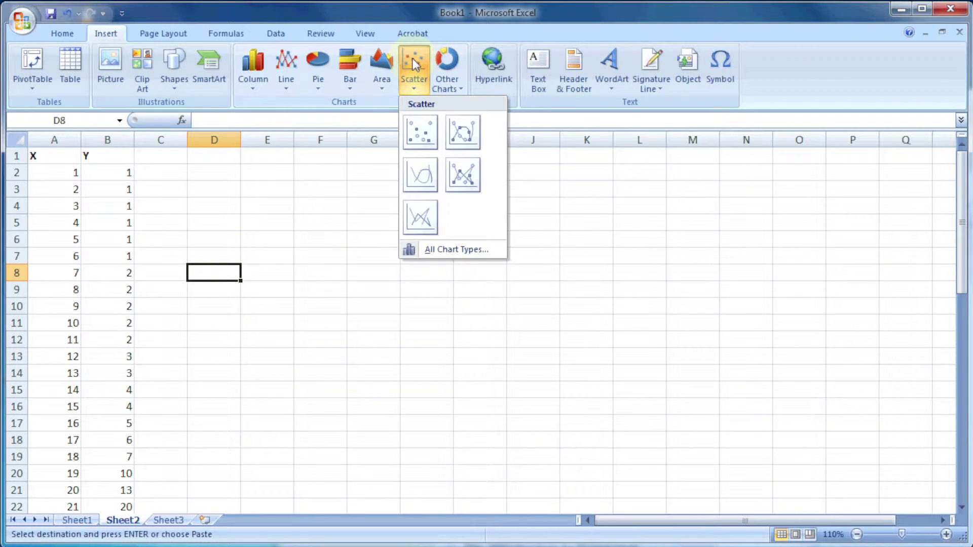
click(422, 127)
Add a series named Y with X values A2:A51 and Y values B2:B51.
click(173, 78)
click(378, 519)
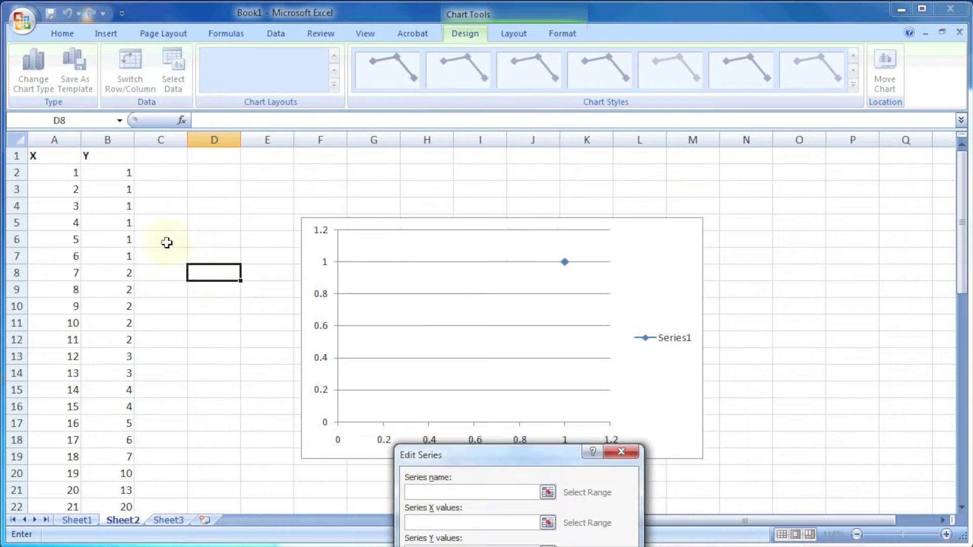
click(112, 158)
click(548, 365)
drag(58, 172, 59, 289)
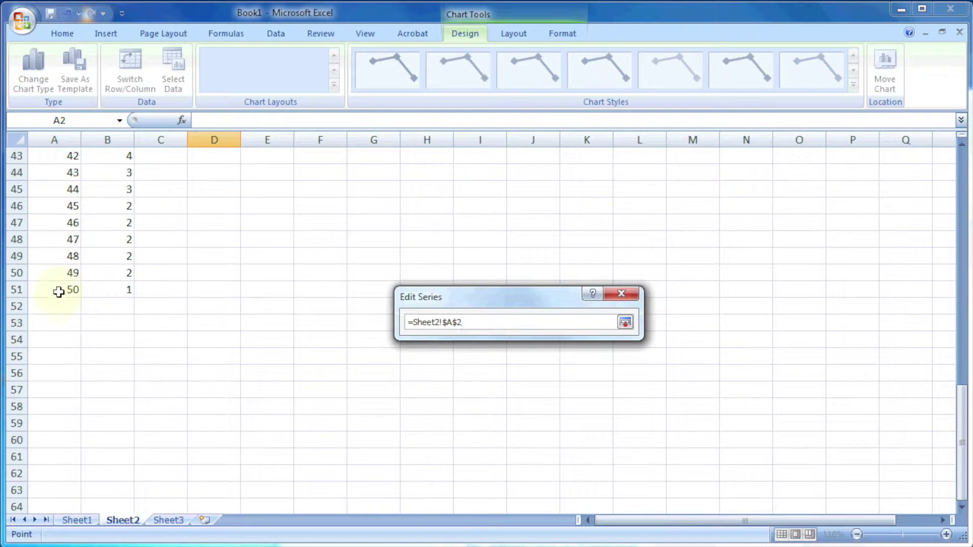
click(625, 322)
click(548, 398)
drag(107, 156, 113, 426)
click(625, 322)
click(545, 417)
click(647, 406)
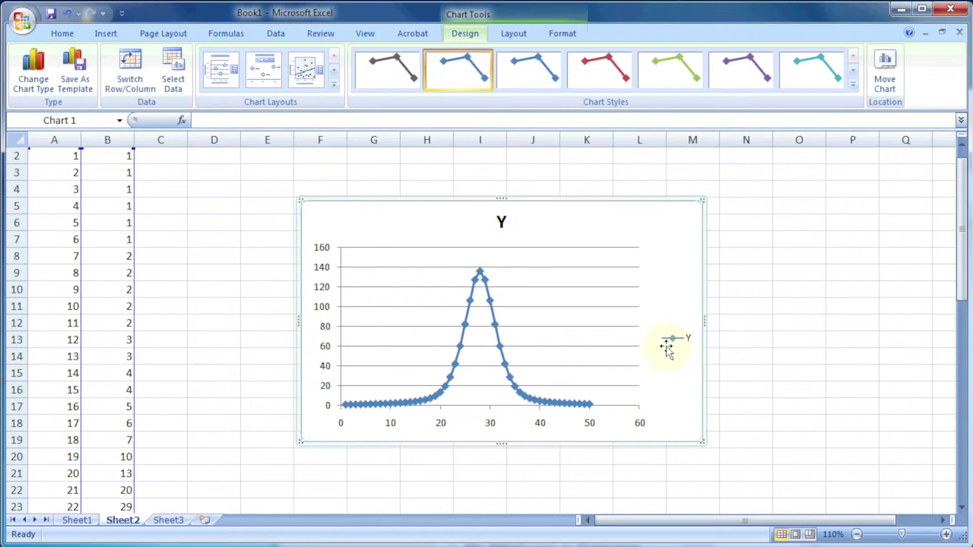
Move the legend inside the plot, set the x-axis maximum to 50, and enlarge the plot area.
click(671, 338)
drag(672, 338, 585, 276)
right_click(569, 427)
click(609, 545)
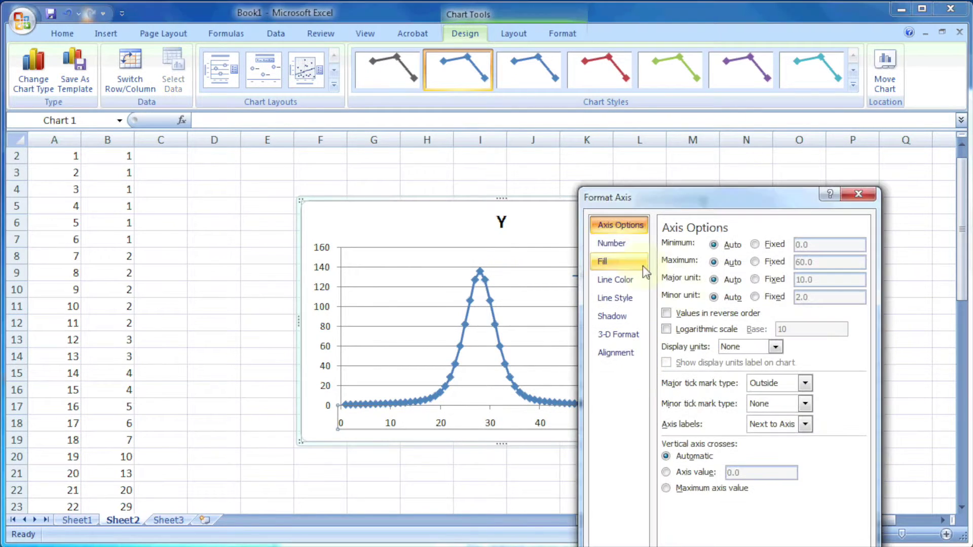
click(757, 262)
text(50)
key(Return)
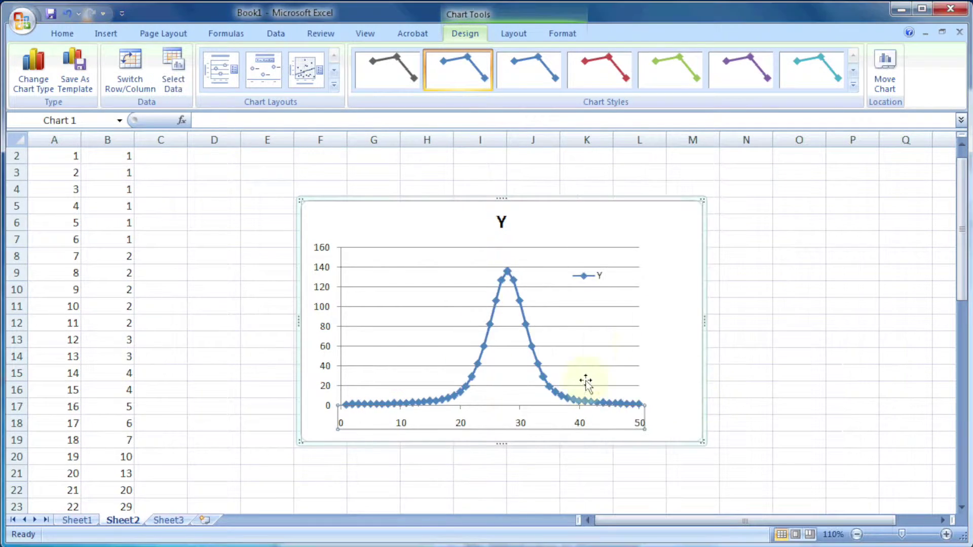
click(634, 253)
drag(637, 249, 702, 210)
Format the Y series with solid red round markers, no outline and no connecting line.
click(575, 363)
right_click(575, 363)
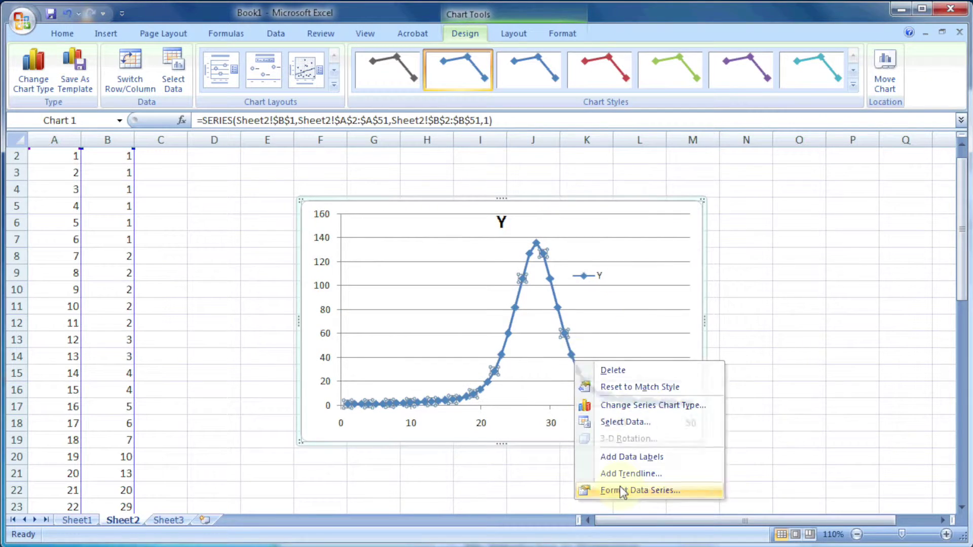
click(621, 489)
click(616, 244)
click(684, 294)
click(737, 316)
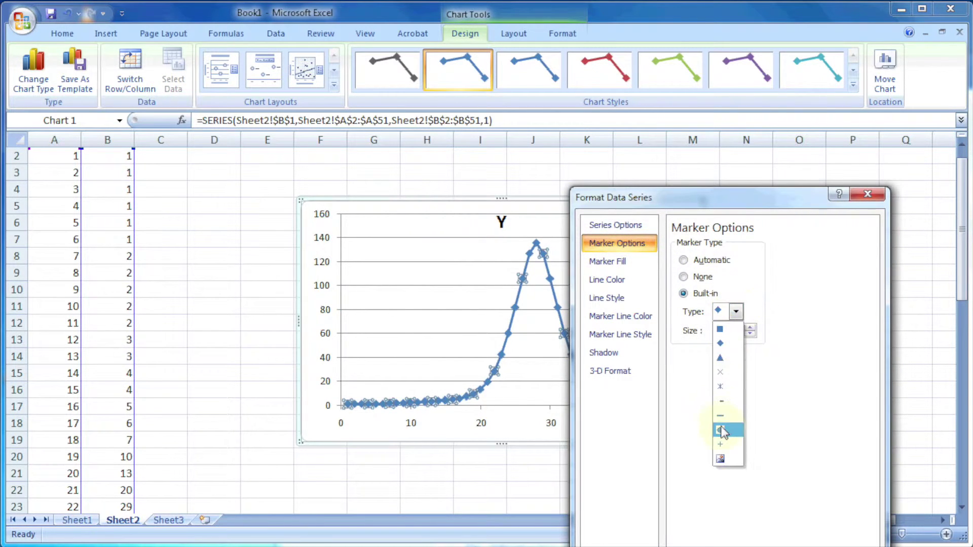
click(729, 430)
click(608, 261)
click(696, 261)
click(607, 279)
click(676, 246)
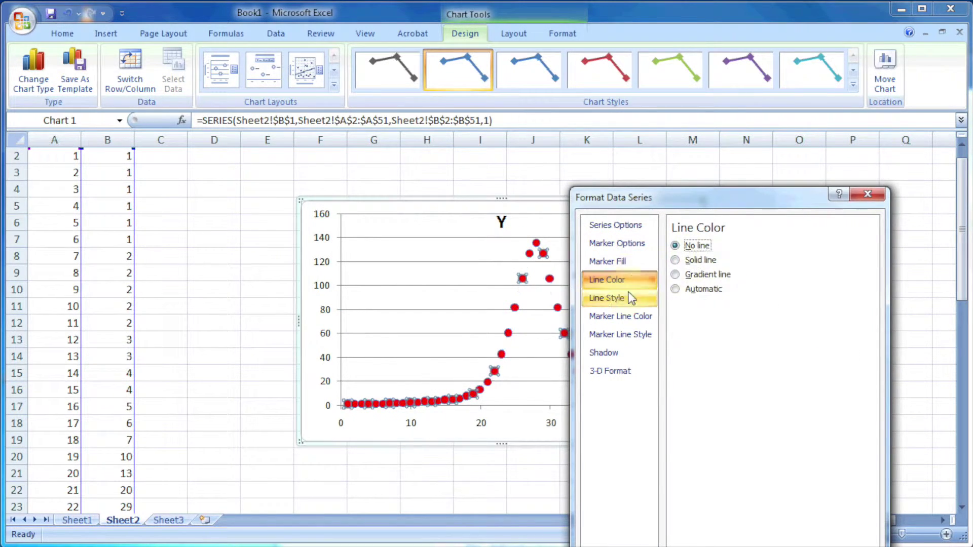
click(620, 317)
click(676, 246)
click(834, 545)
Move the chart to the lower right of the sheet.
click(782, 358)
click(585, 213)
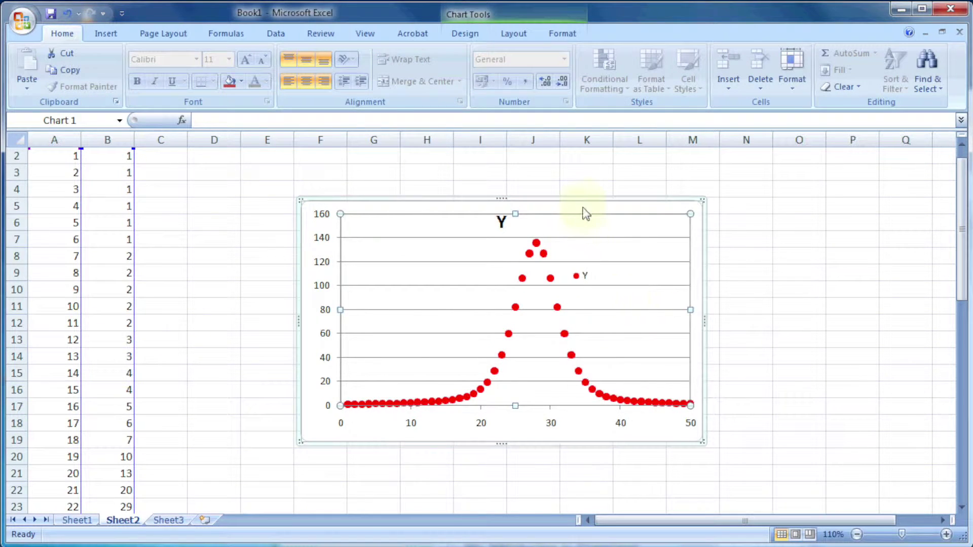
drag(620, 211, 823, 256)
Enter headings Gaussian, Cauchy, Voigt (G+C) and Chi sq in C1:F1.
scroll(167, 157, up, 1)
click(167, 157)
text(Gaussian)
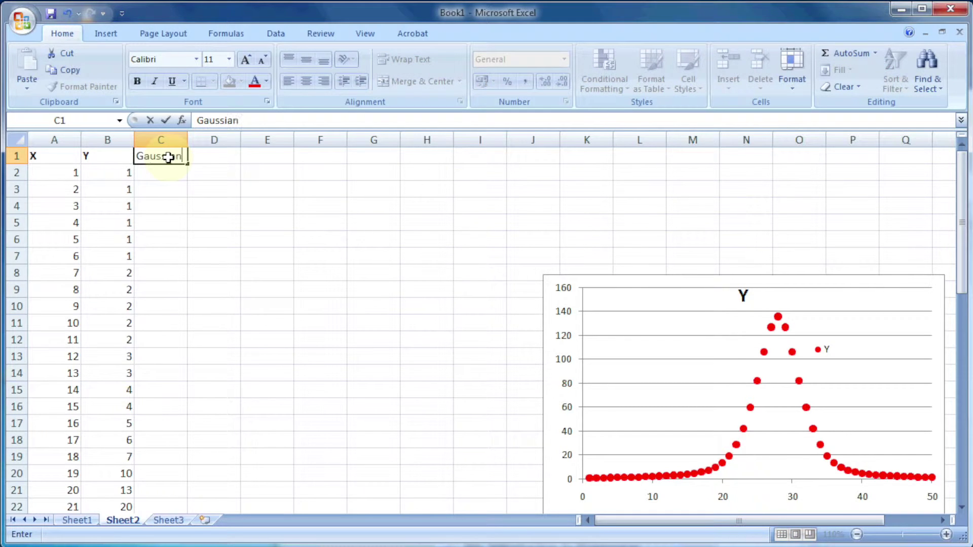
key(Tab)
text(Ca)
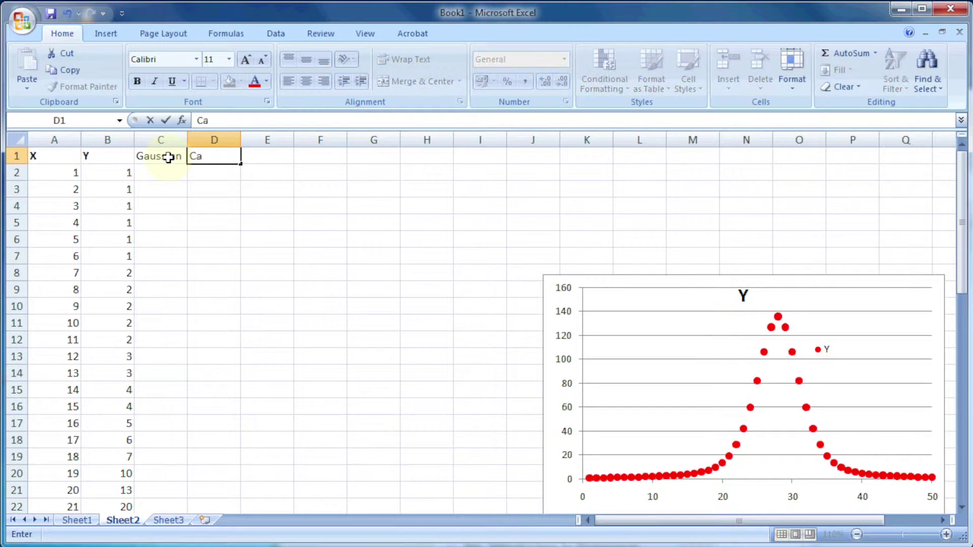
text(uchy)
key(Tab)
text(Voi)
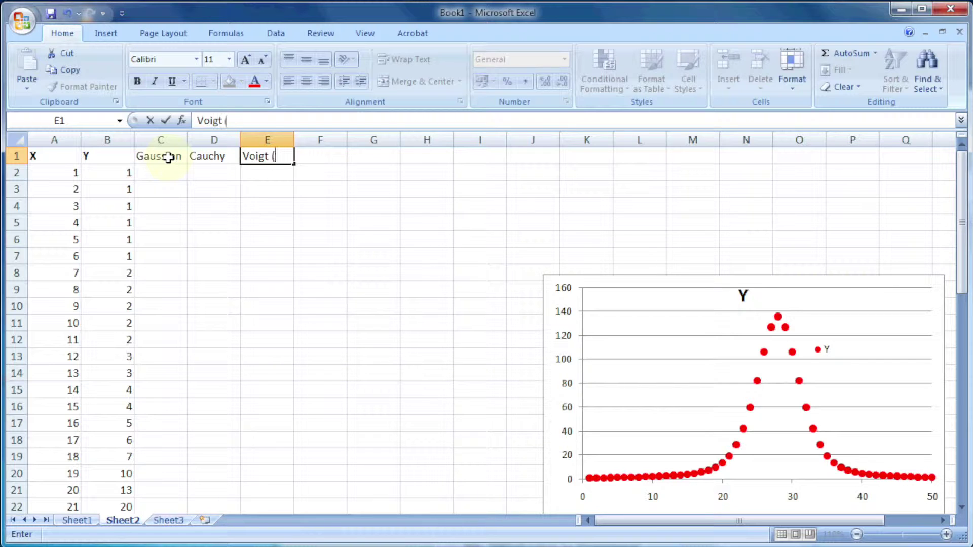
text(gt (G+C))
key(Tab)
text(C)
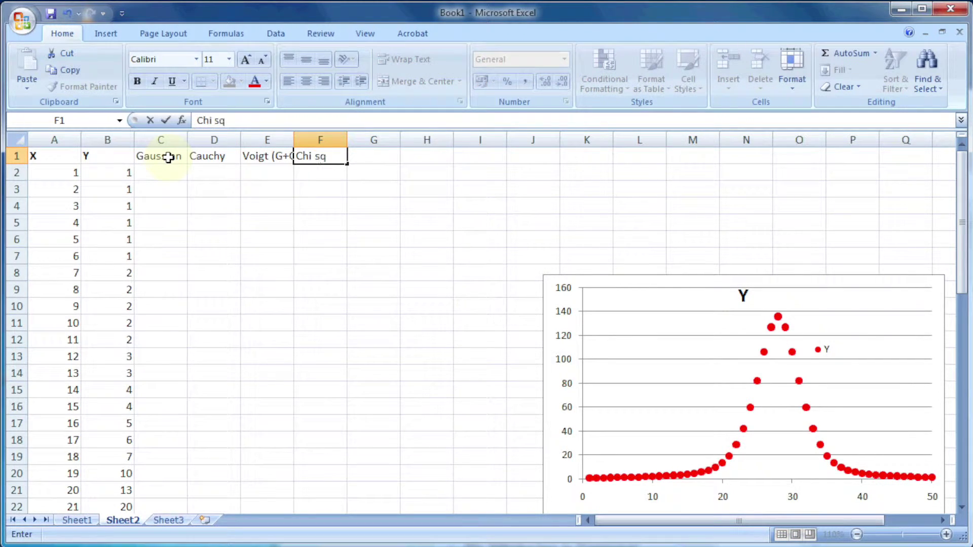
key(Tab)
key(Tab)
Label H1:H4 as Gaussian, A, B and C, clearing a stray entry in C3.
text(Gaussian)
key(Return)
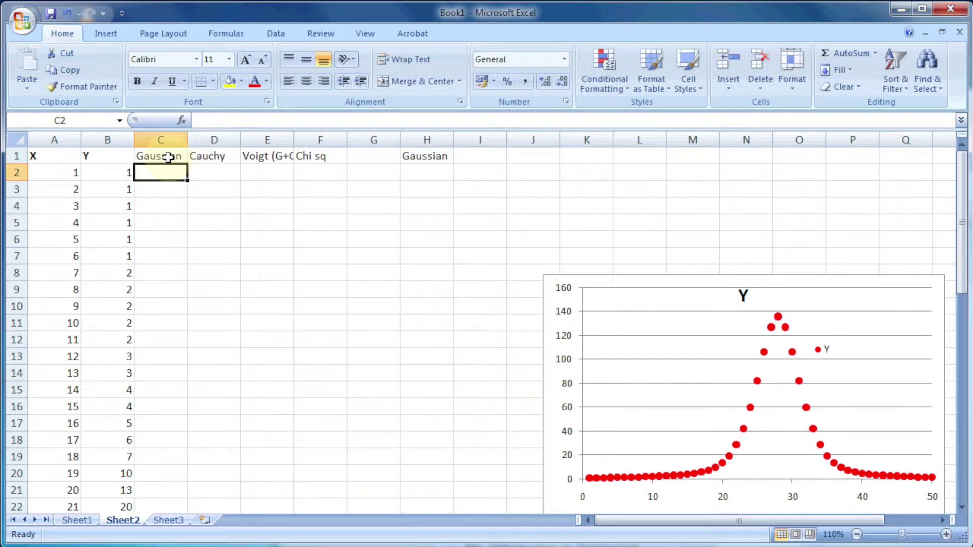
key(Right)
key(Right)
key(Right)
key(Right)
key(Right)
text(A)
key(Return)
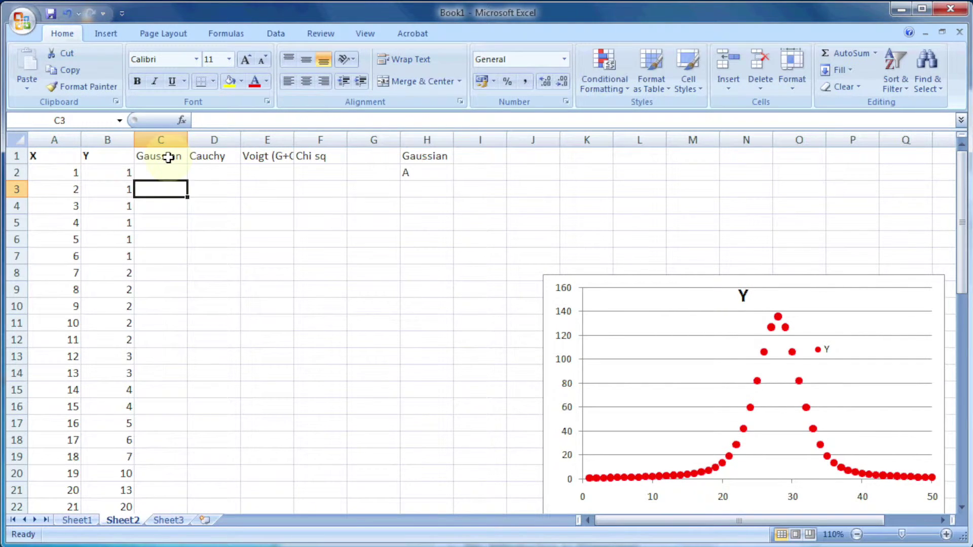
text(B)
key(Return)
key(Up)
key(BackSpace)
key(Right)
key(Right)
key(Right)
key(Right)
key(Right)
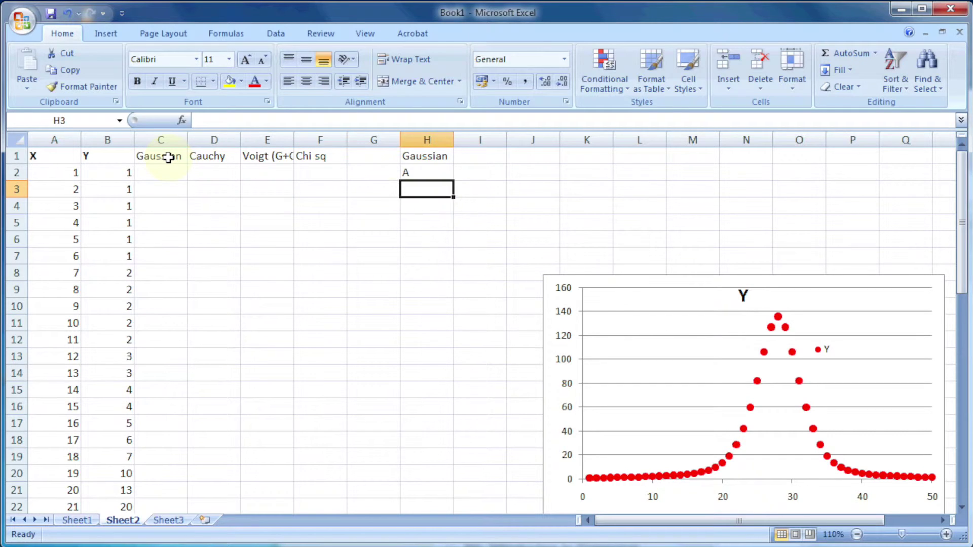
text(B)
key(Return)
key(Right)
key(Right)
key(Right)
key(Right)
key(Right)
text(C)
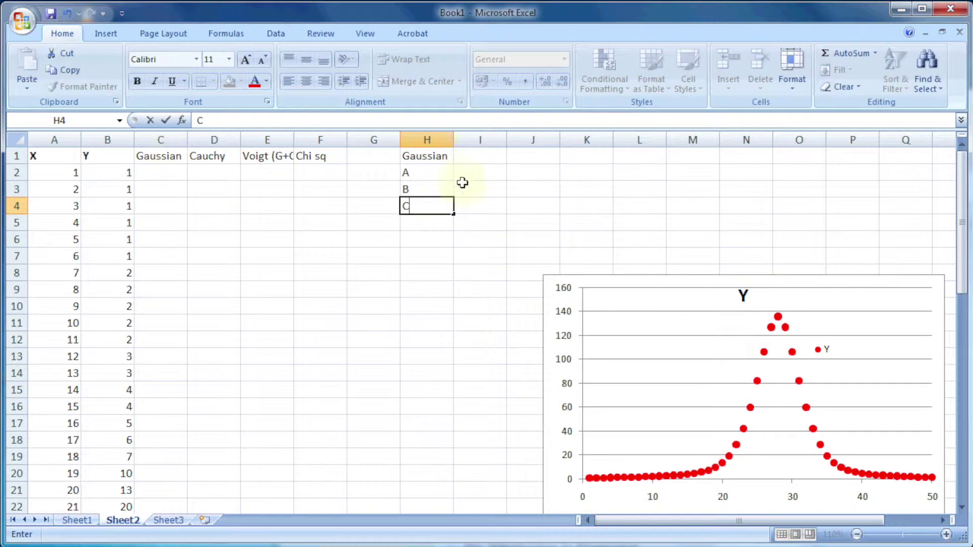
Change the parameter labels to A =, B =, C = and right-align them.
click(433, 172)
double_click(432, 173)
text(=)
key(Return)
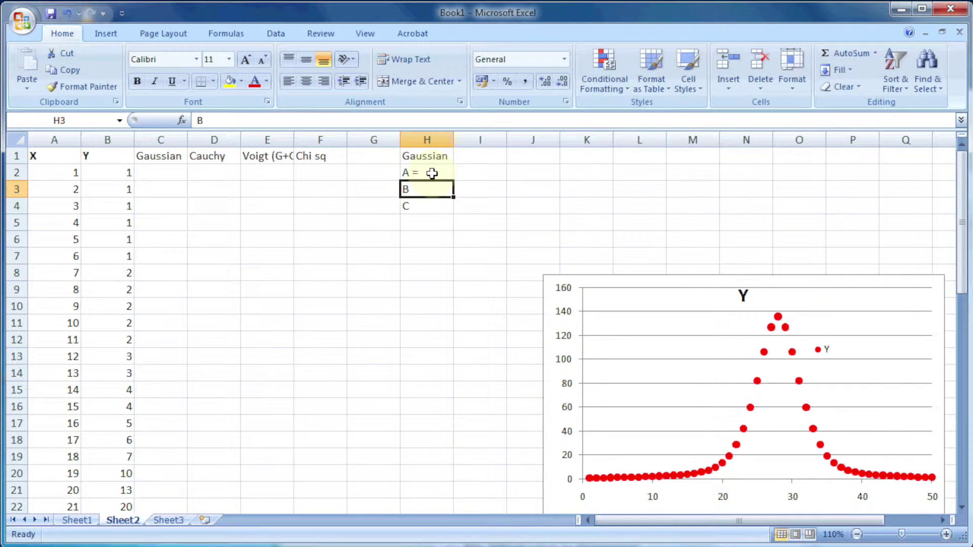
double_click(433, 191)
key(Return)
double_click(434, 206)
text(=)
key(Tab)
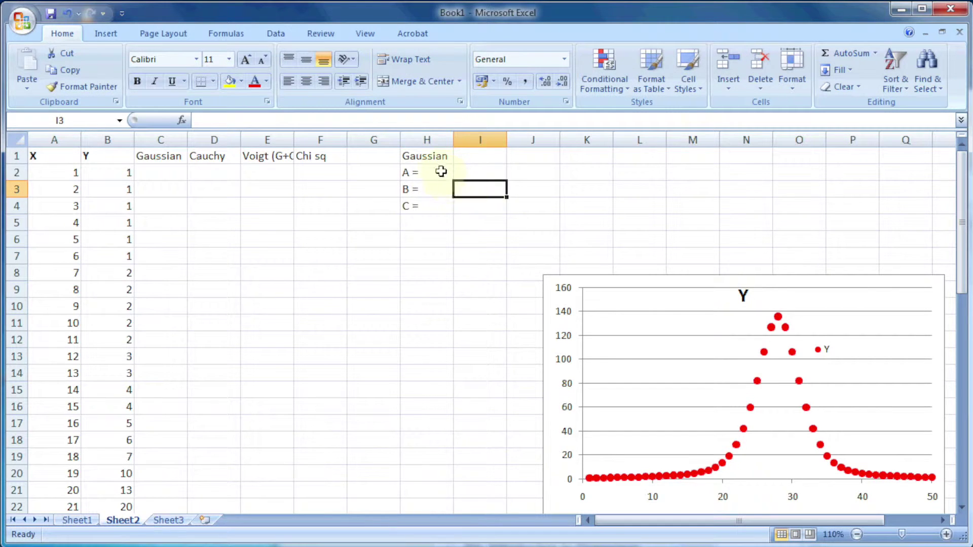
drag(436, 174, 429, 205)
click(323, 81)
Enter the starting parameter value 1 in column I.
click(482, 172)
text(1)
key(Return)
text(1)
key(Return)
text(1)
key(Return)
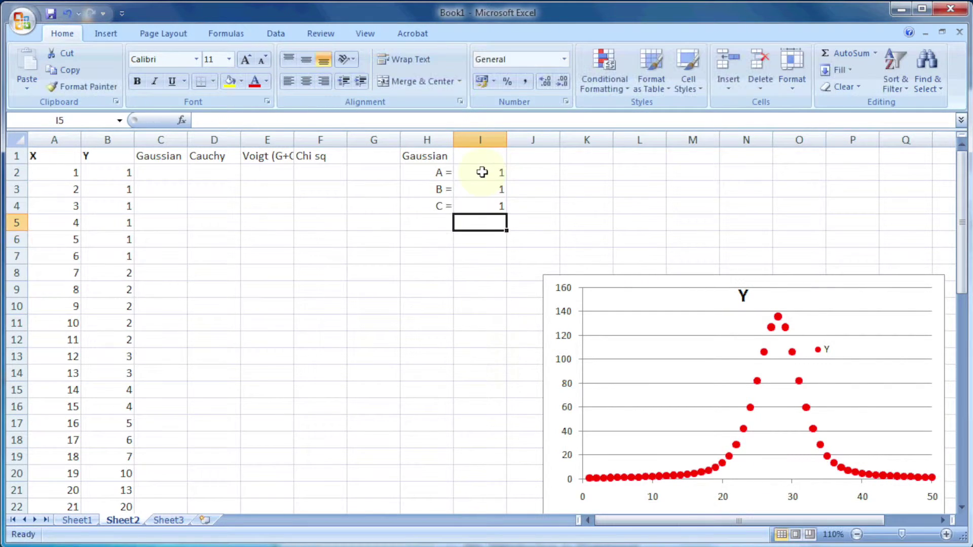
click(149, 174)
Enter the Gaussian formula =I2*(EXP(-((A2-I3)^2)/(2*I4^2))) in C2.
text(=)
click(477, 172)
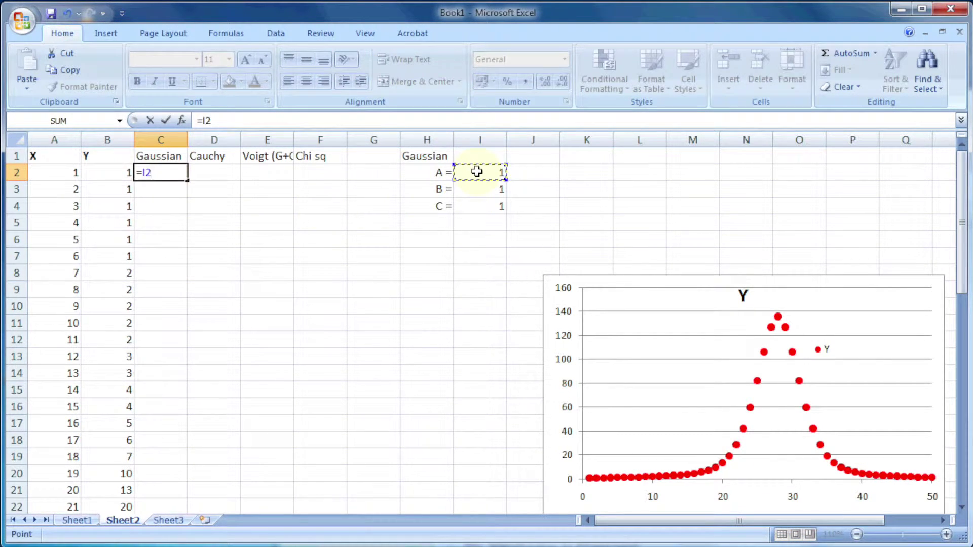
text((exp(-()
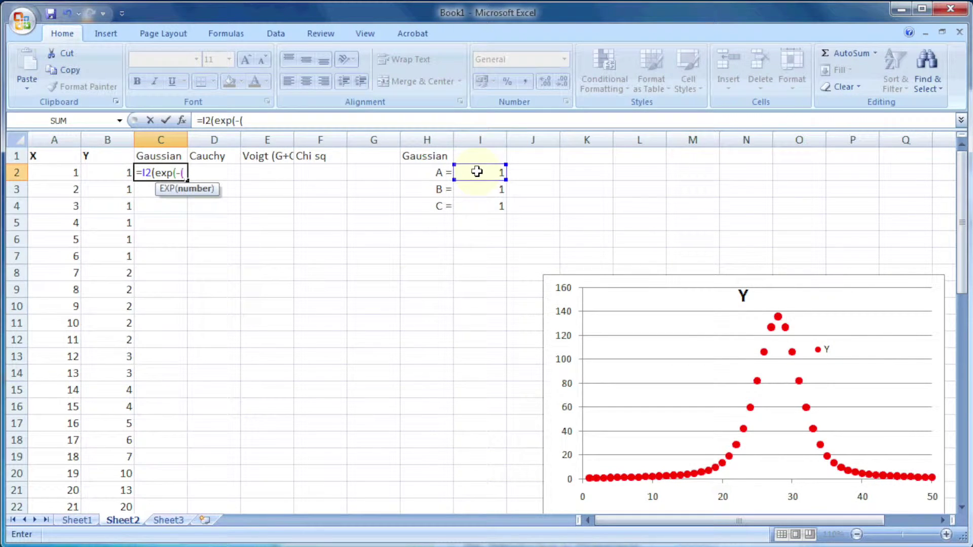
text(()
click(65, 172)
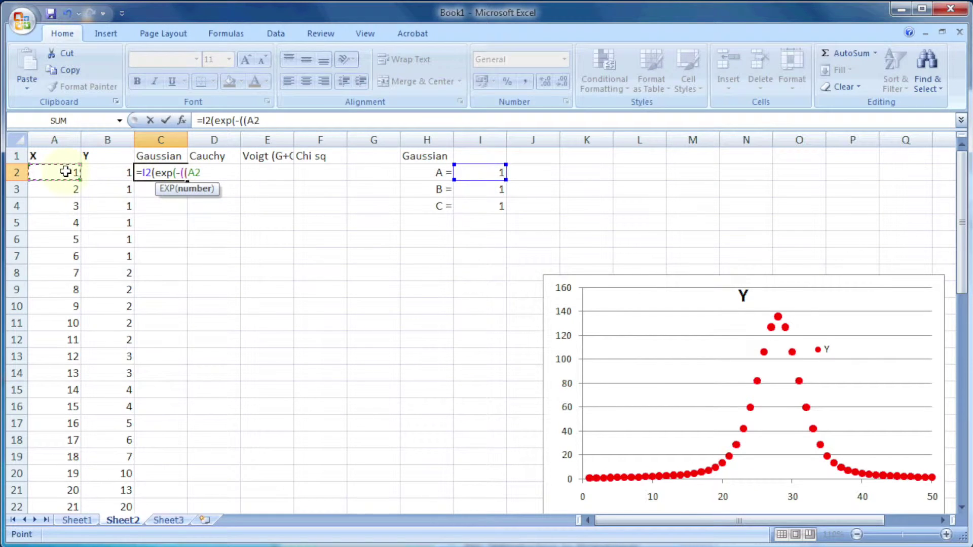
text(-)
click(468, 188)
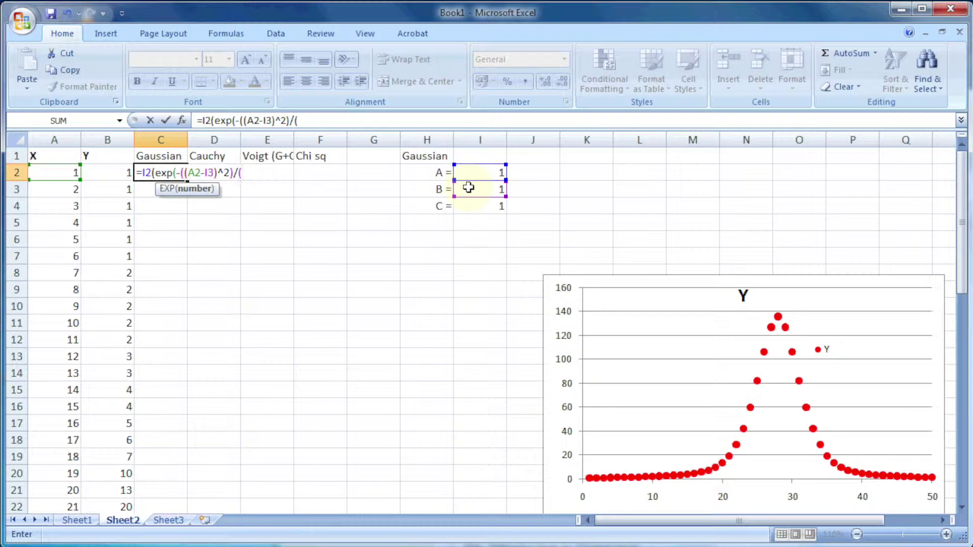
text()^2)/(2*)
click(486, 209)
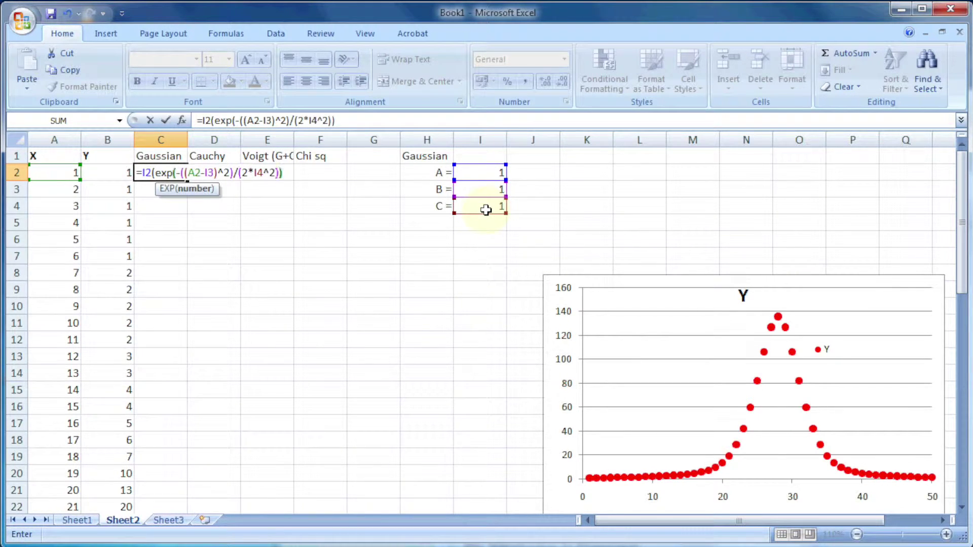
click(151, 173)
text(*)
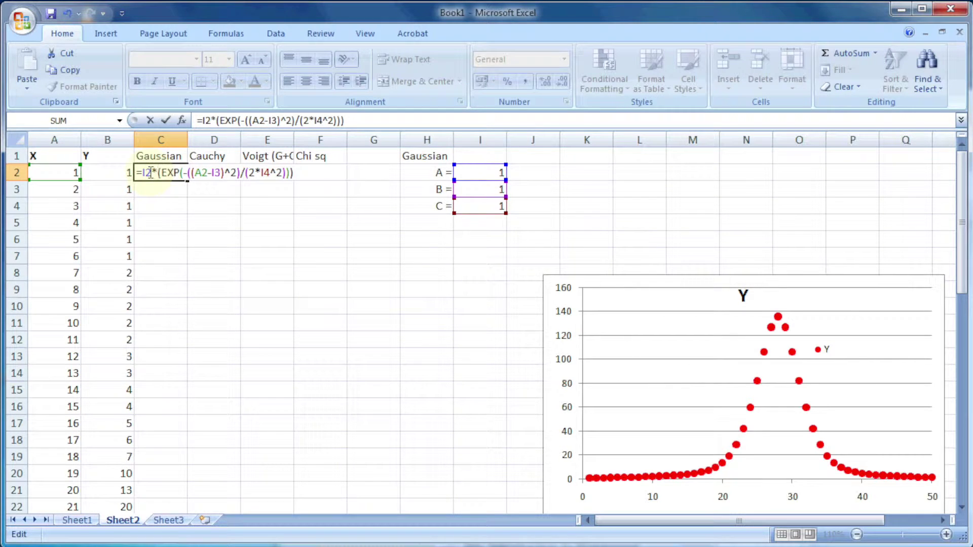
key(Return)
Fill the Gaussian formula down column C to row 51.
click(174, 169)
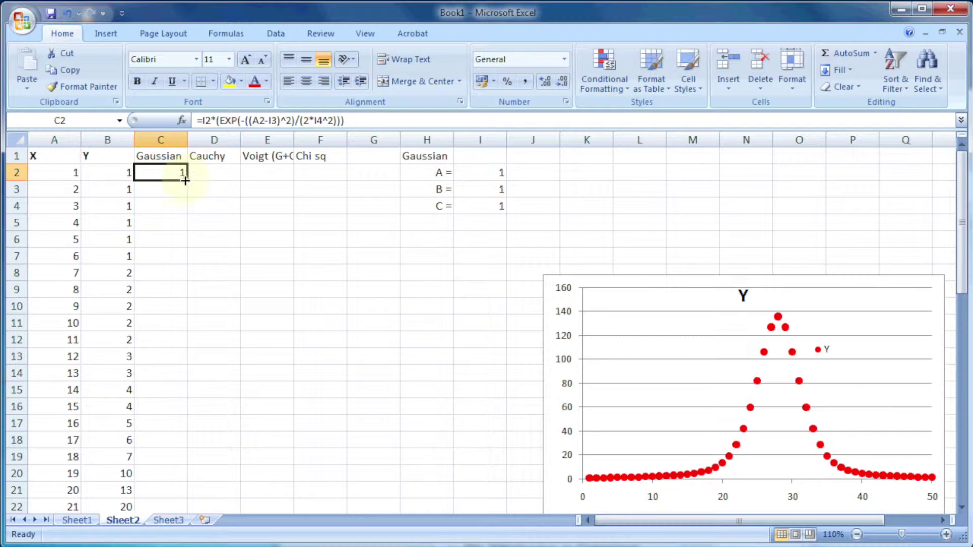
double_click(188, 181)
scroll(191, 452, down, 6)
scroll(191, 452, up, 6)
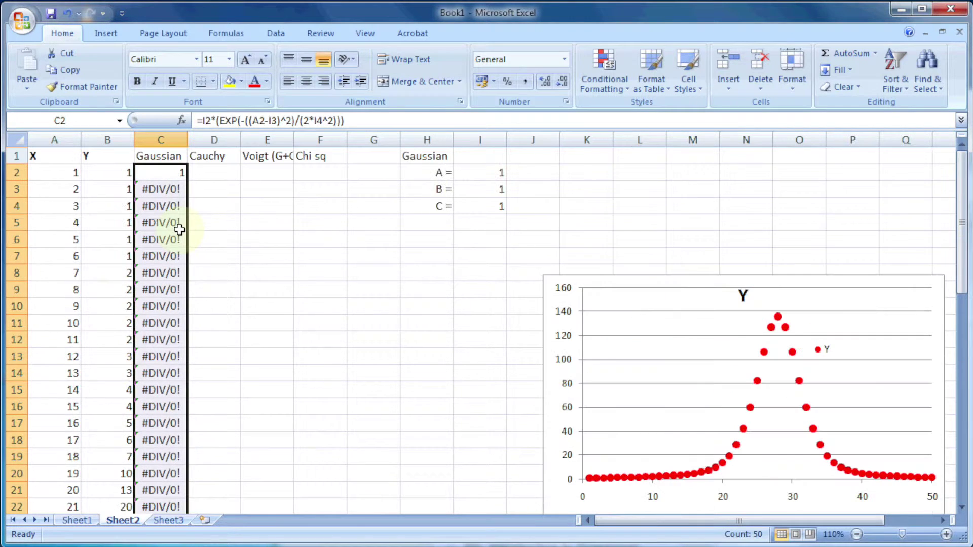
Make C2's formula use absolute references $I$2, $I$3 and $I$4.
click(167, 174)
click(207, 120)
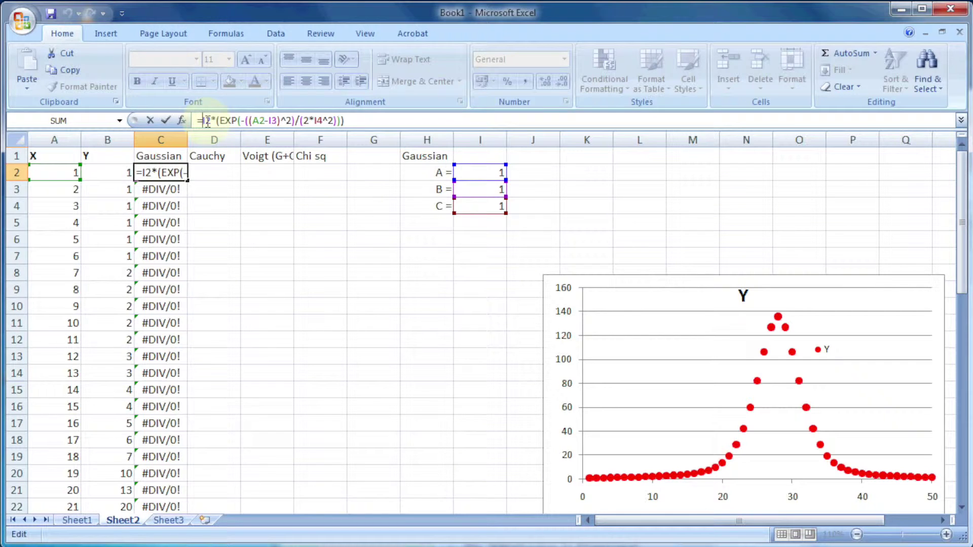
text($)
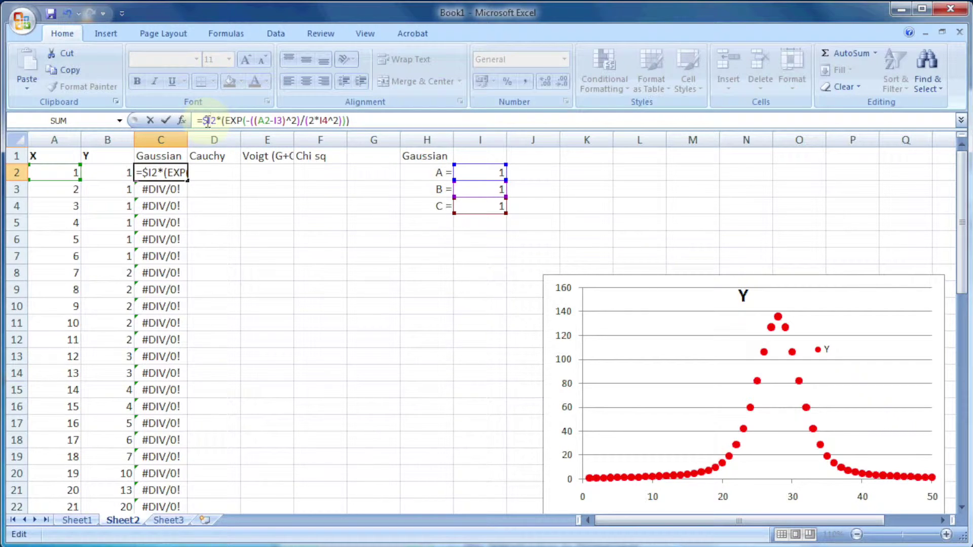
key(Right)
text($)
key(Right)
key(Right)
key(Right)
key(Right)
key(Right)
key(Right)
key(Right)
key(Right)
key(Right)
key(Right)
key(Right)
key(Right)
key(Right)
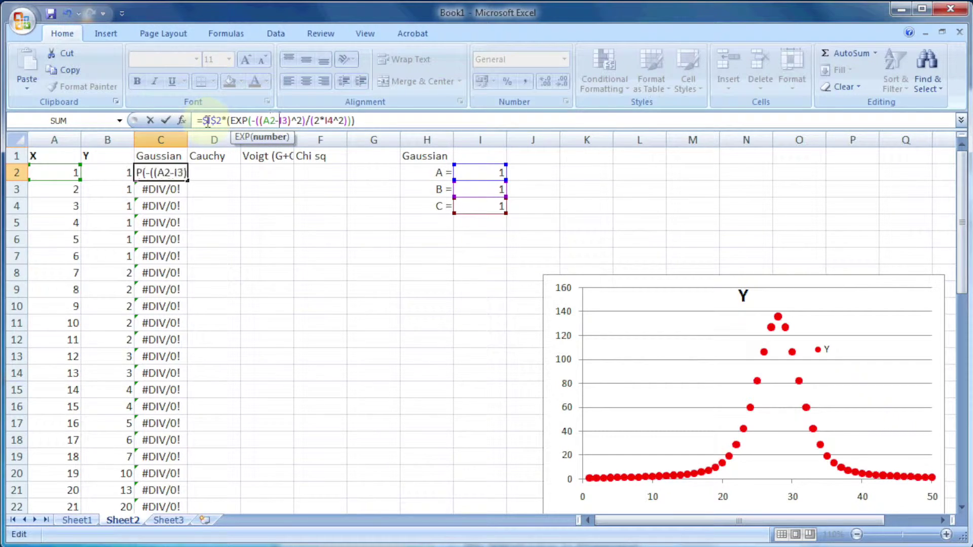
text($)
key(Right)
text($)
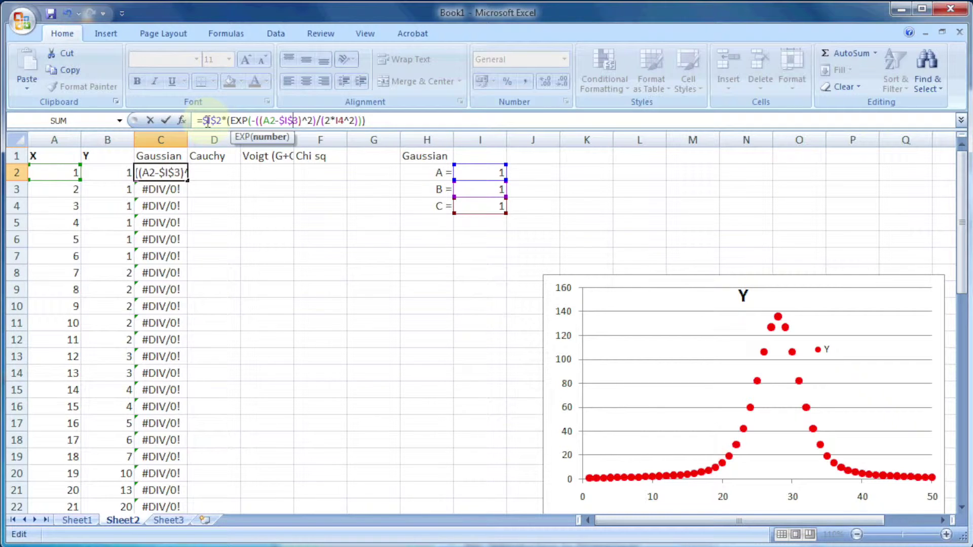
key(Right)
key(Right)
key(Right)
key(Right)
key(Right)
key(Right)
key(Right)
key(Right)
text($)
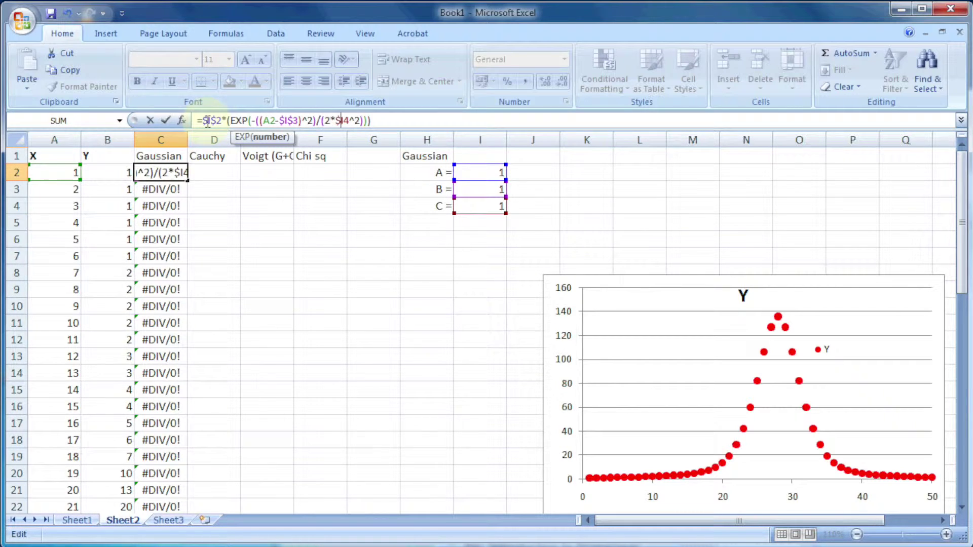
key(Right)
text($)
key(Return)
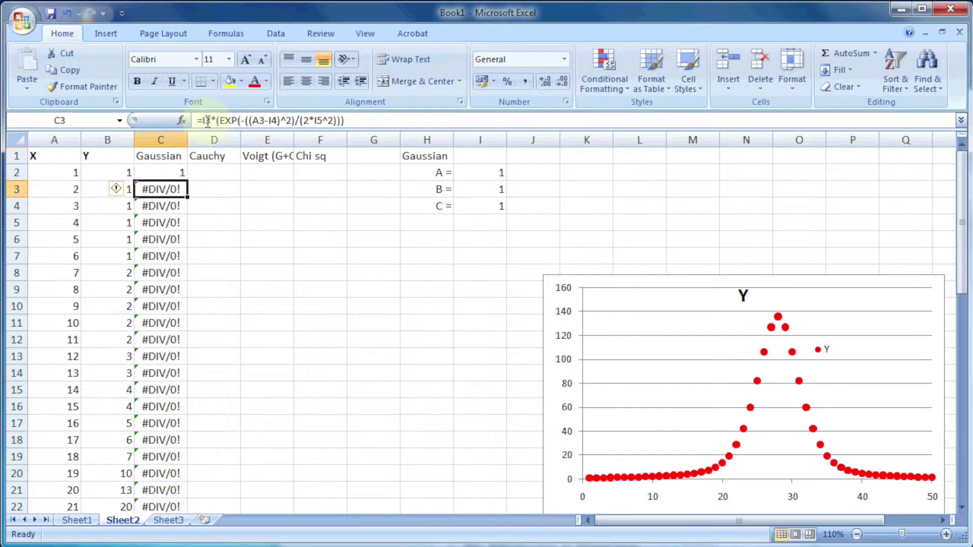
Fill the corrected Gaussian formula down column C.
click(172, 173)
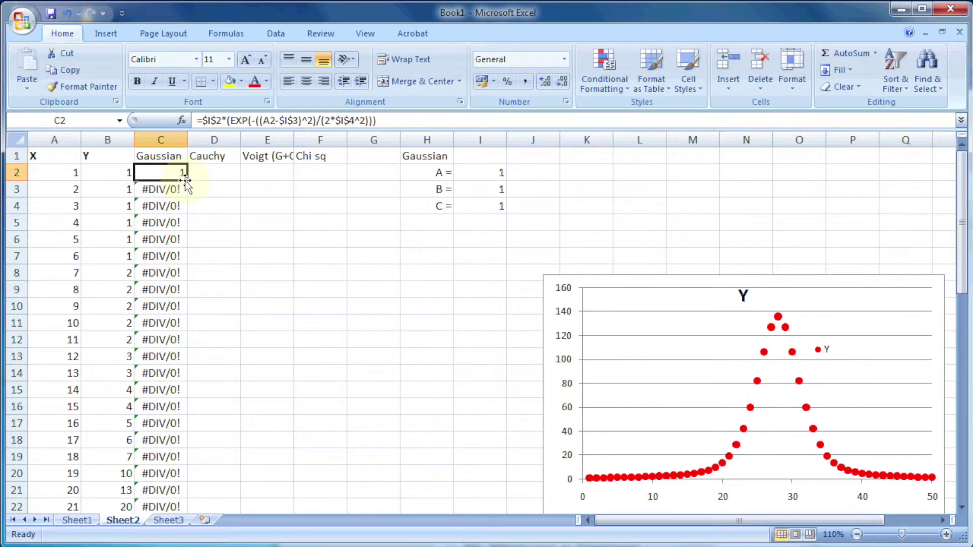
double_click(188, 181)
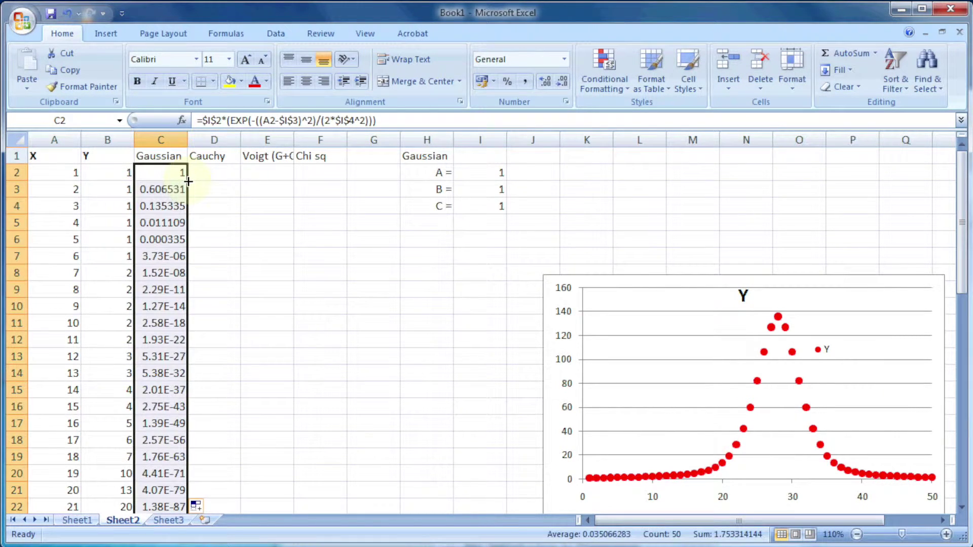
click(170, 206)
scroll(170, 206, down, 13)
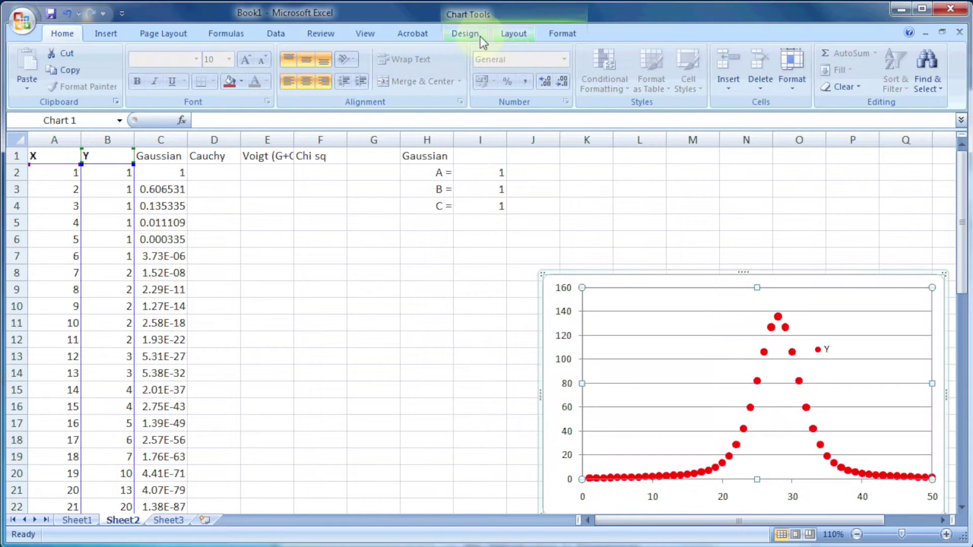
click(465, 33)
Add a chart series named from C1 with X values A2:A51.
click(173, 81)
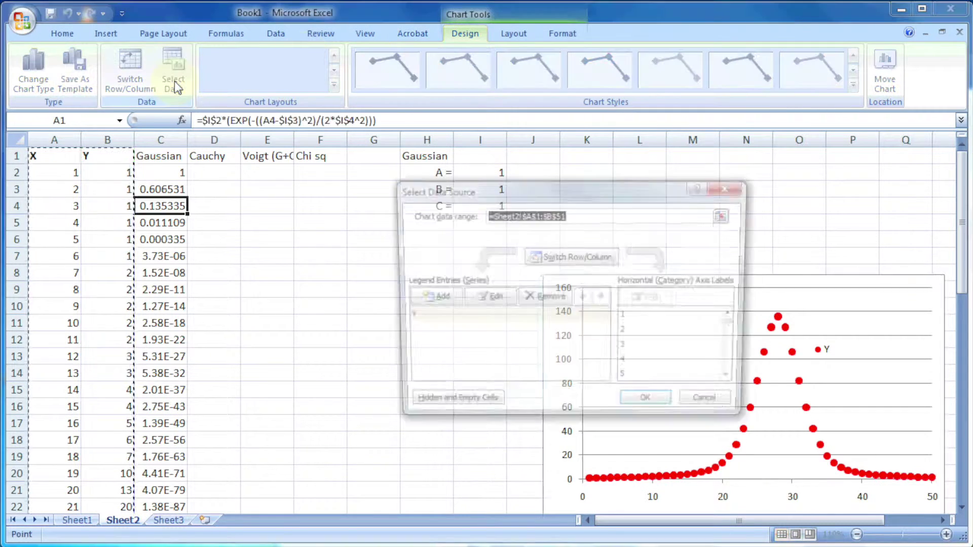
click(440, 299)
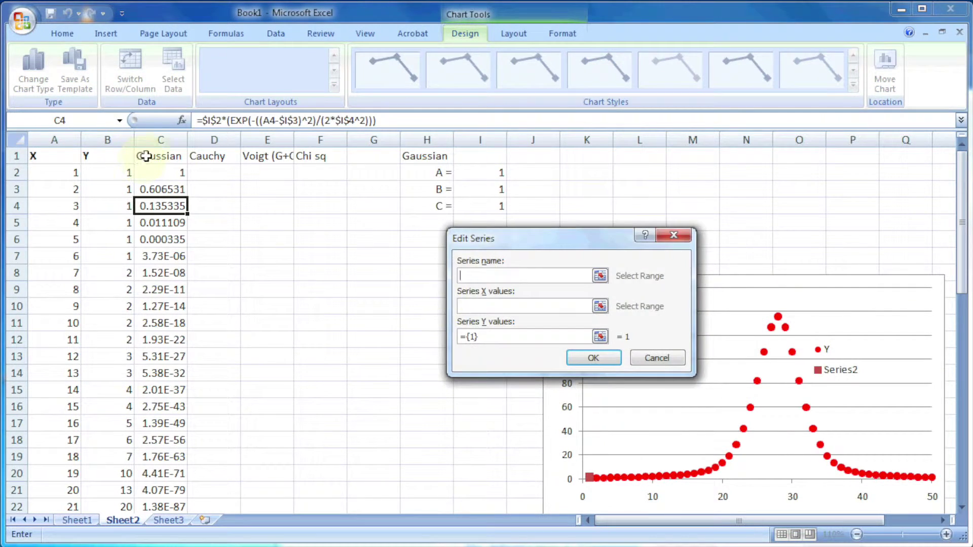
click(139, 157)
click(600, 306)
click(59, 173)
scroll(72, 260, down, 12)
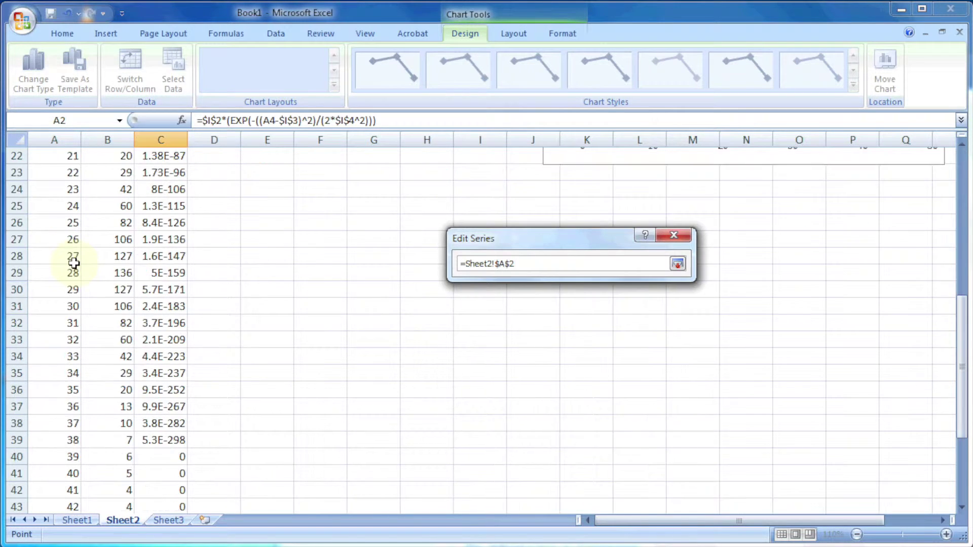
shift+click(71, 390)
click(678, 263)
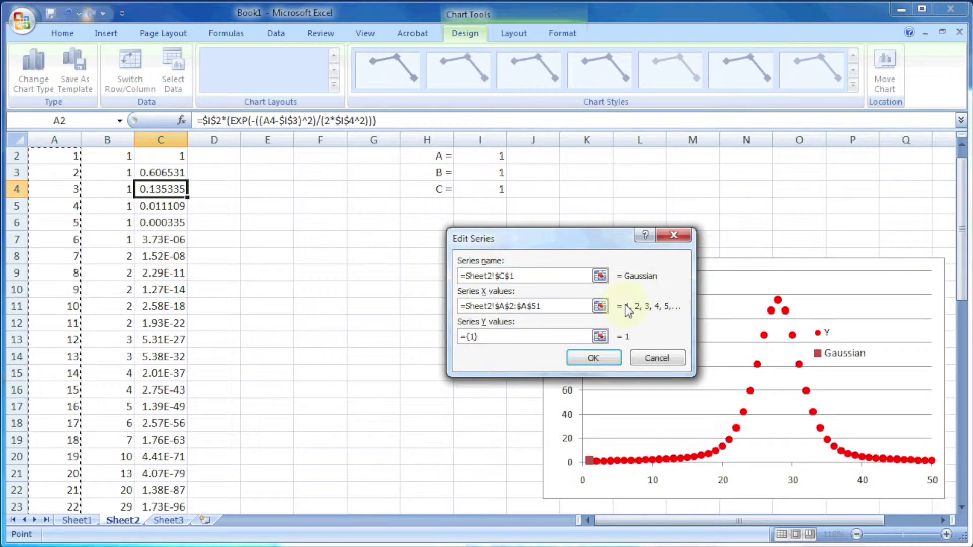
Set the Gaussian series Y values to C2:C51 and confirm.
click(604, 343)
scroll(167, 157, up, 1)
click(163, 172)
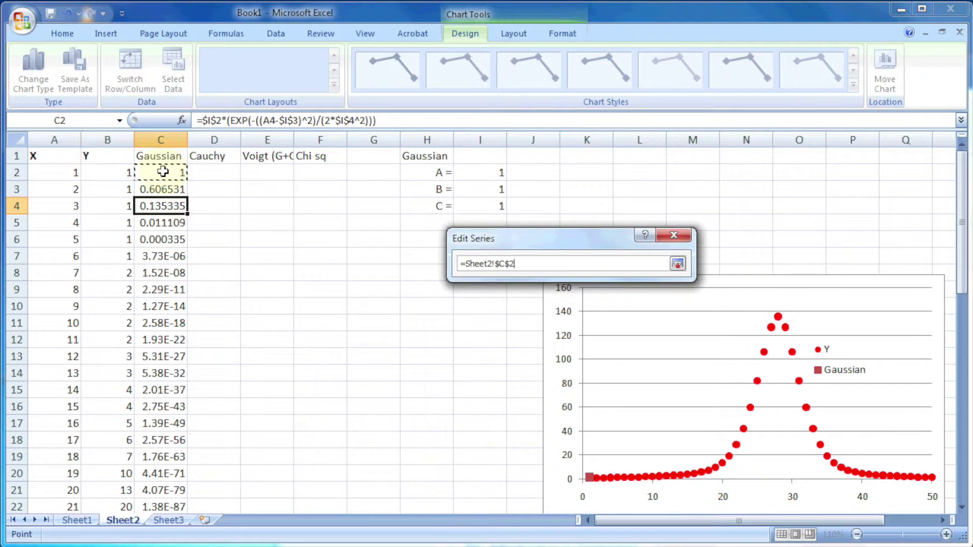
scroll(165, 169, down, 12)
shift+click(175, 389)
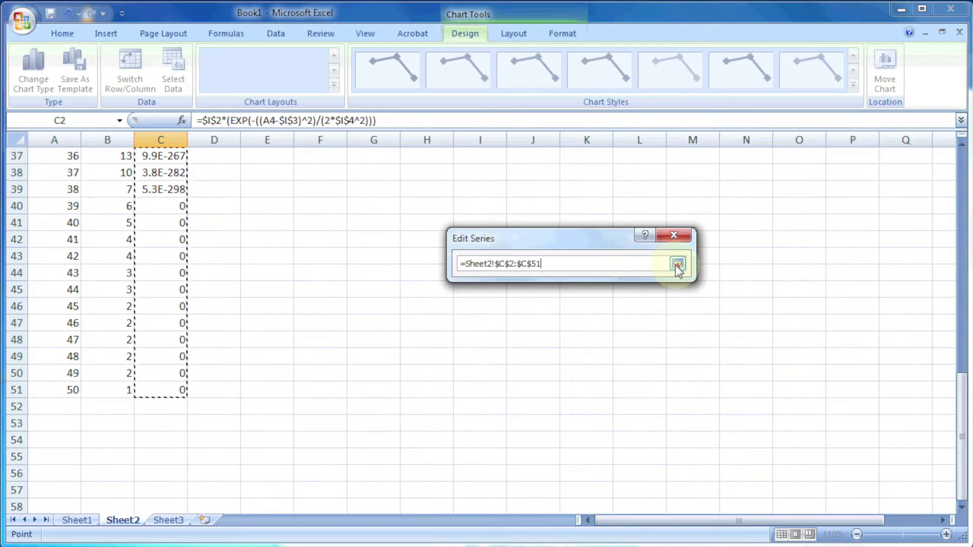
click(677, 264)
click(588, 358)
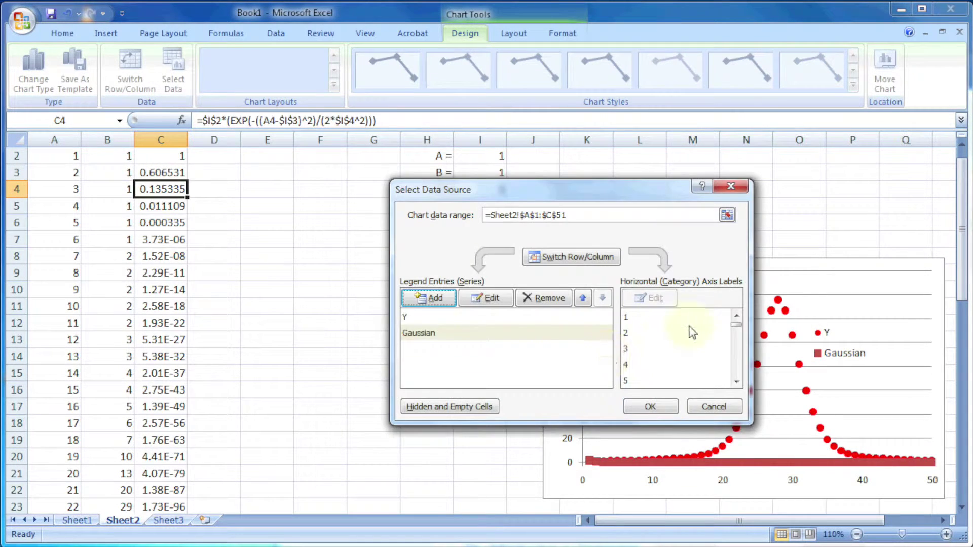
click(654, 406)
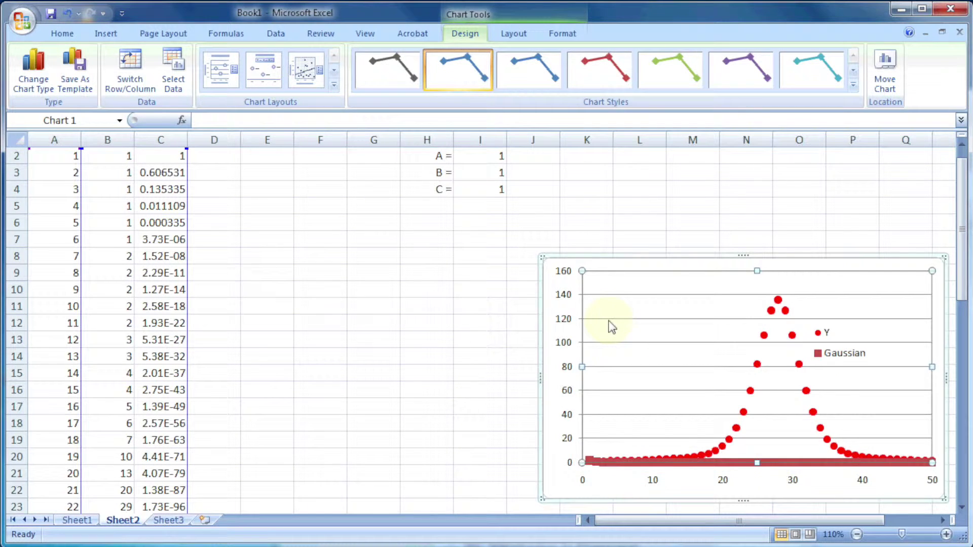
scroll(463, 157, up, 1)
click(463, 157)
Enter the Gaussian values A = 100, B = 30 and C = 5 in cells I2:I4.
click(471, 173)
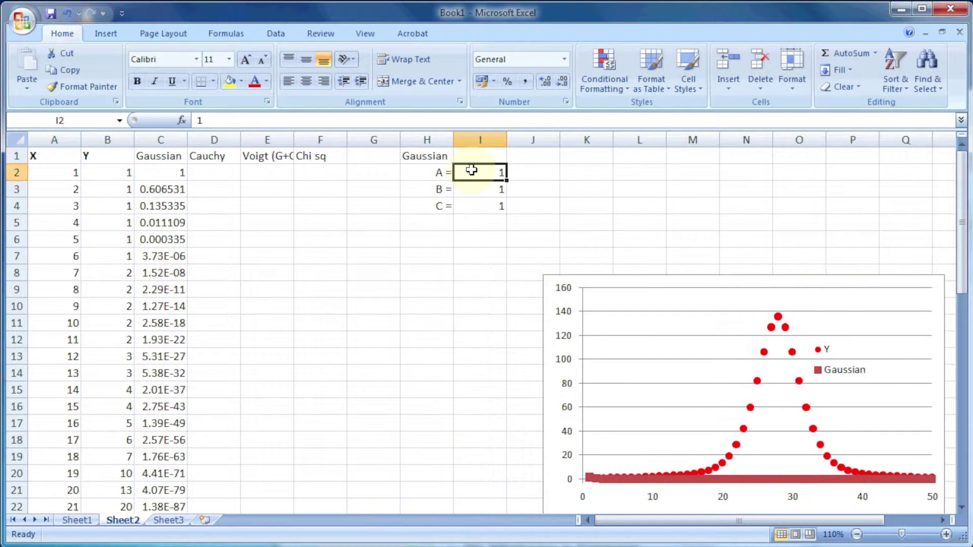
text(100)
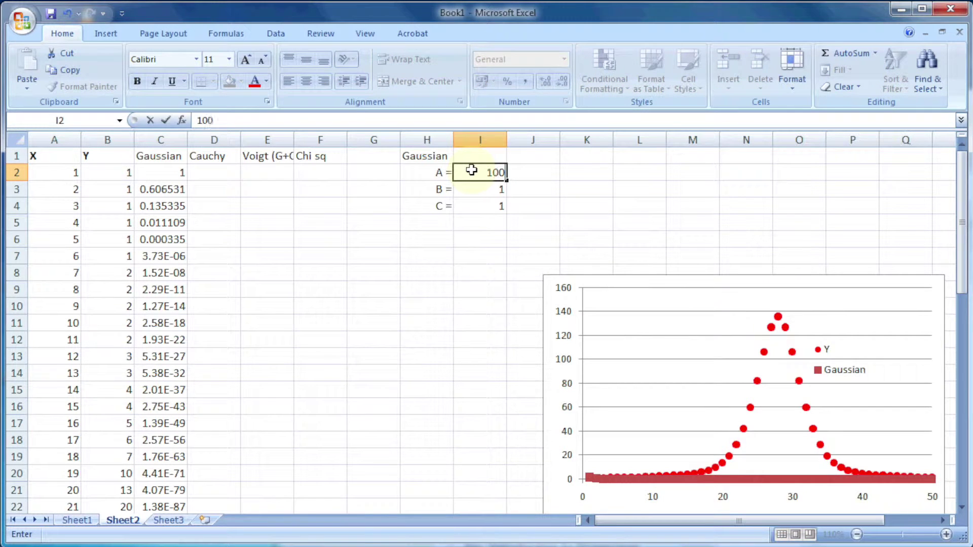
key(Return)
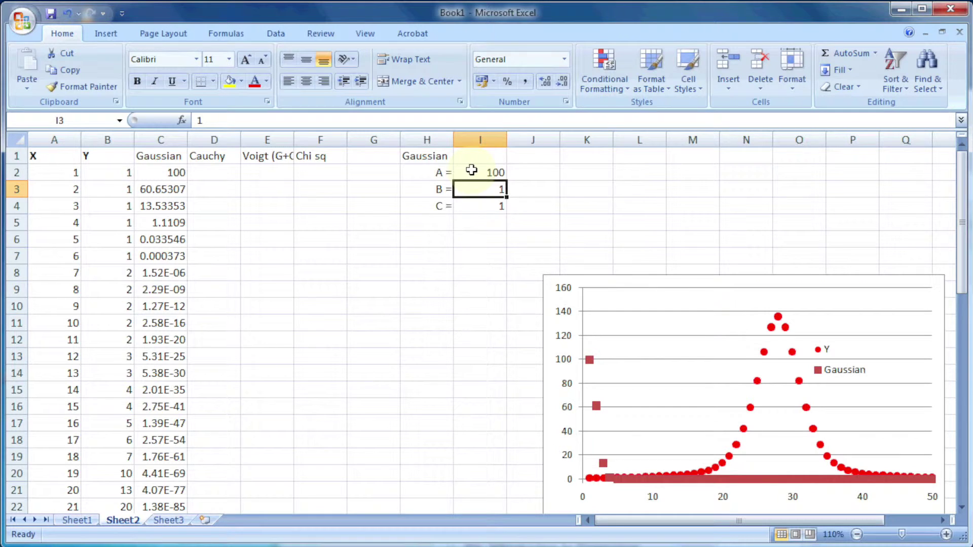
text(30)
key(Return)
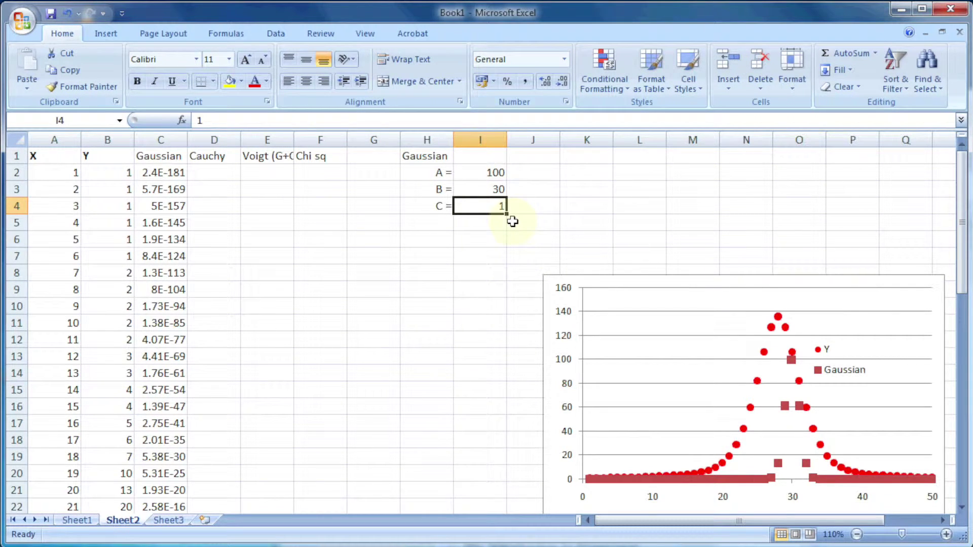
text(5)
key(Return)
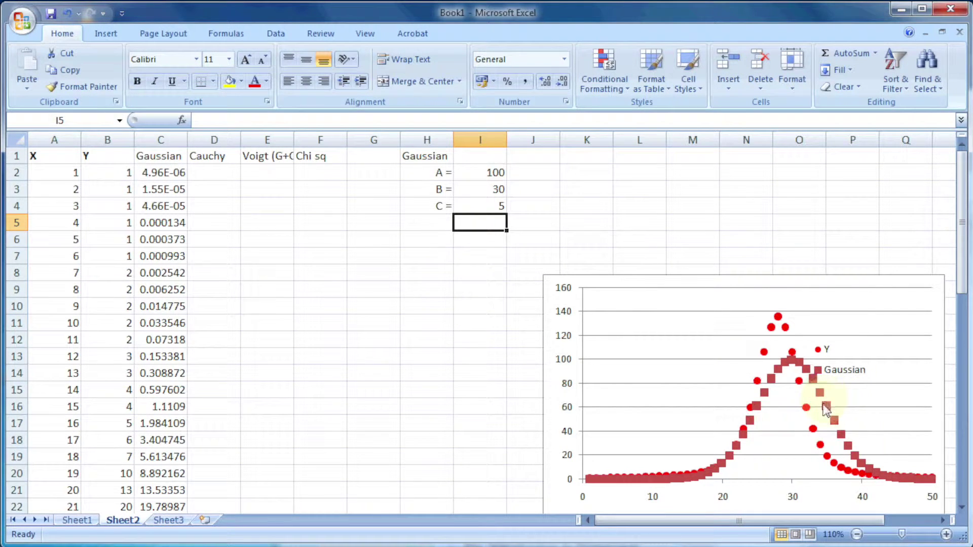
scroll(827, 405, down, 2)
scroll(827, 405, up, 1)
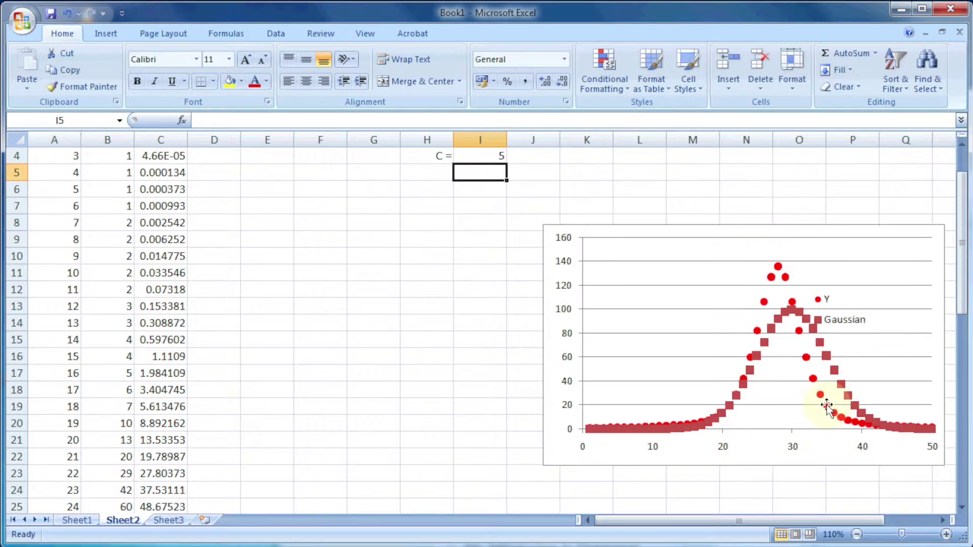
Give the Gaussian series' markers a solid fill and draw the series as a solid line.
right_click(837, 375)
click(867, 498)
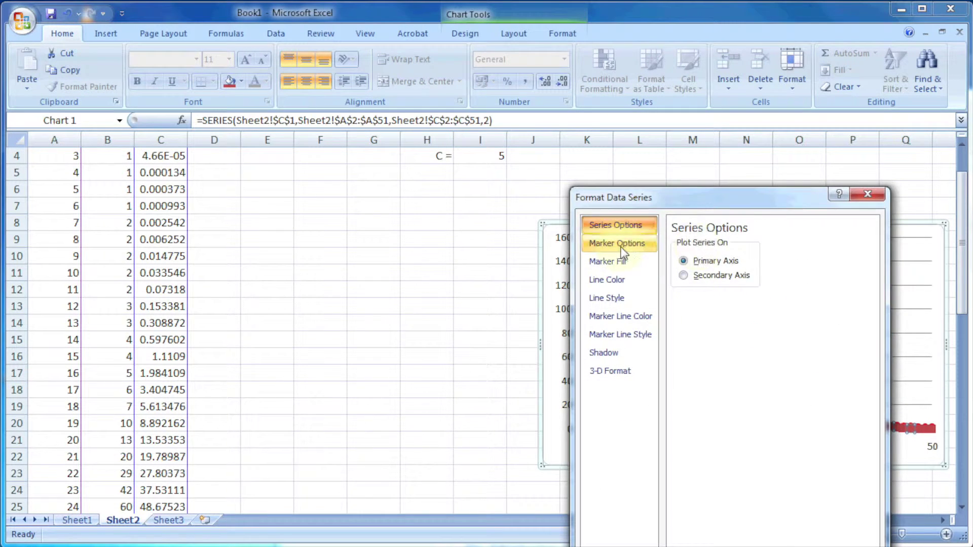
click(617, 244)
click(607, 262)
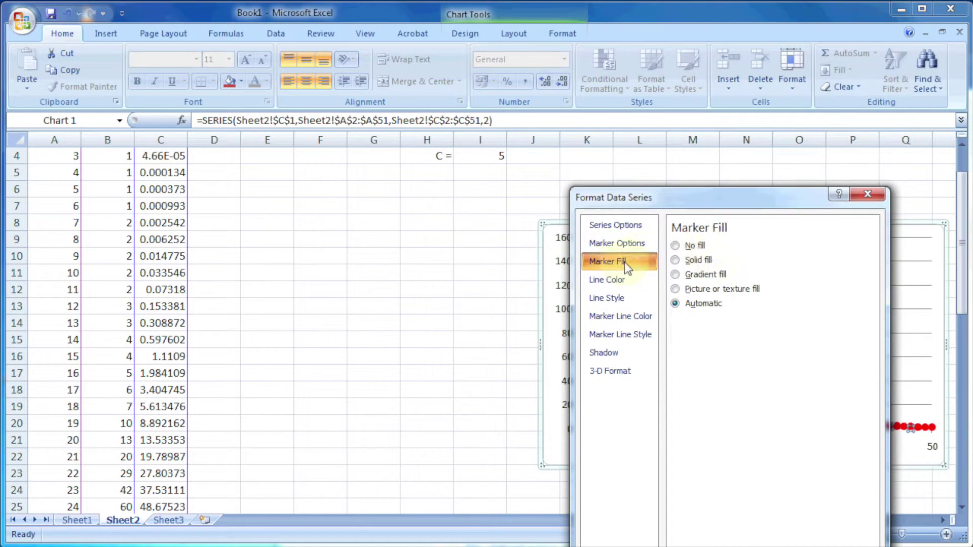
click(699, 260)
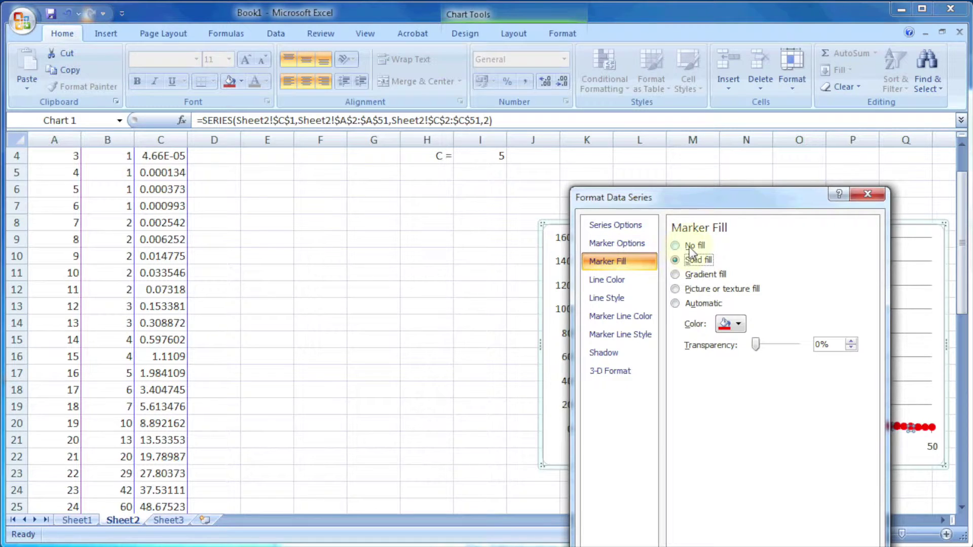
click(608, 280)
click(697, 259)
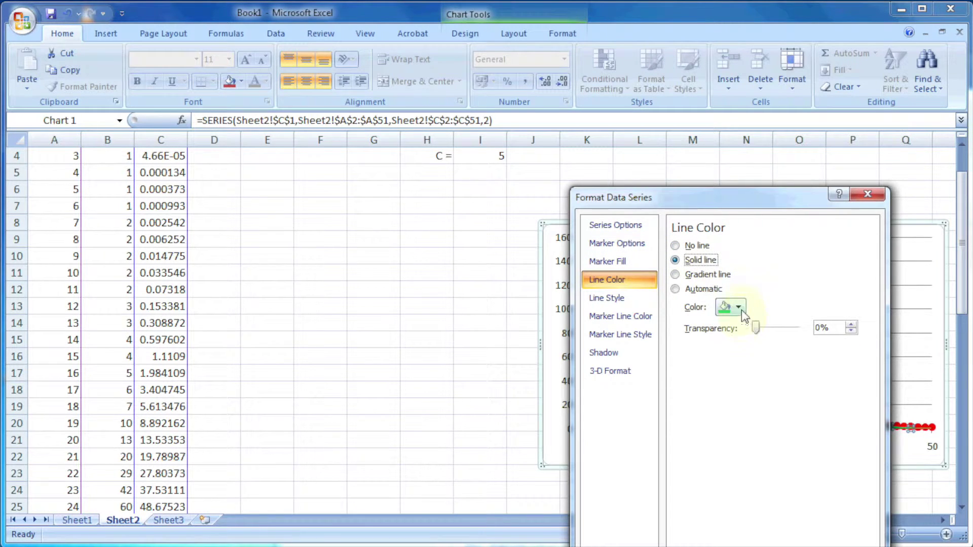
Colour the Gaussian line blue and remove the marker outlines.
click(738, 307)
click(812, 422)
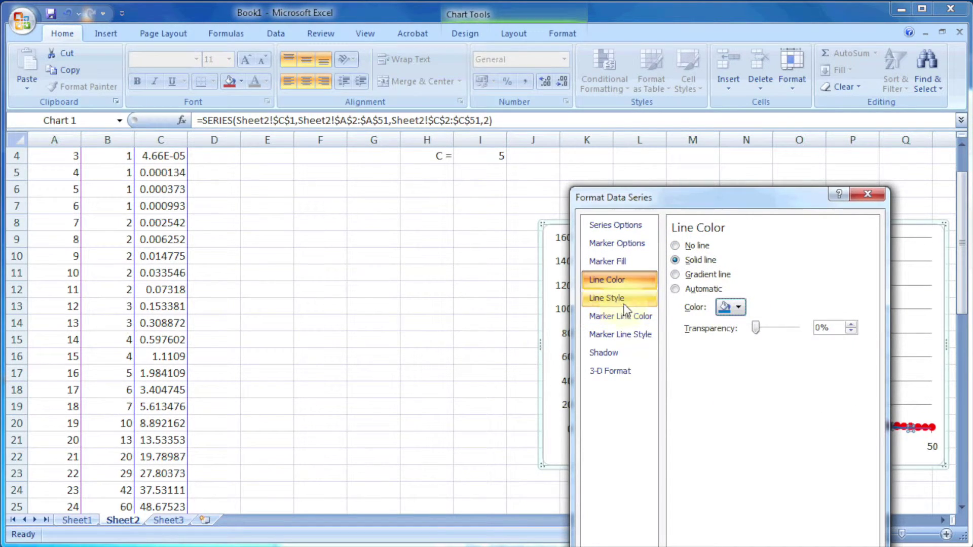
click(625, 303)
click(622, 316)
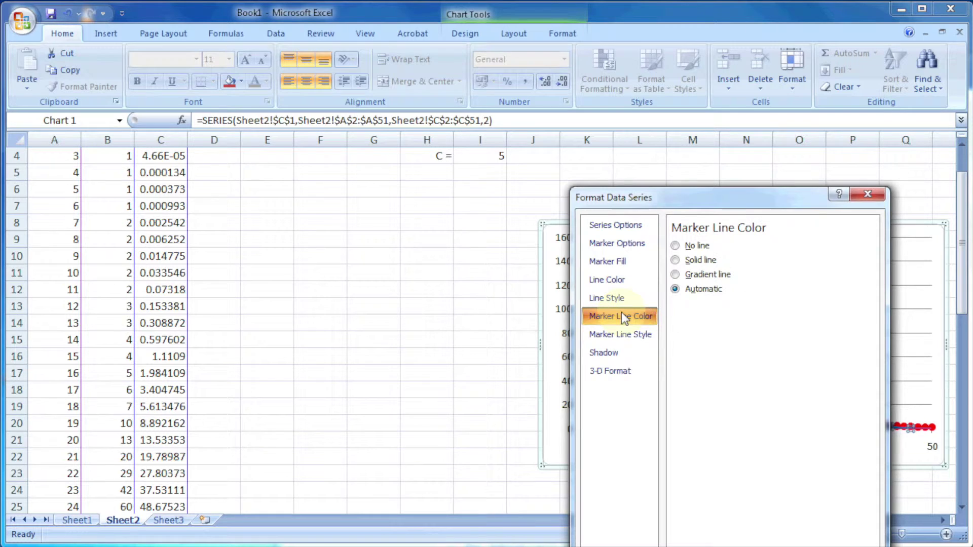
click(696, 244)
key(Escape)
scroll(524, 158, up, 1)
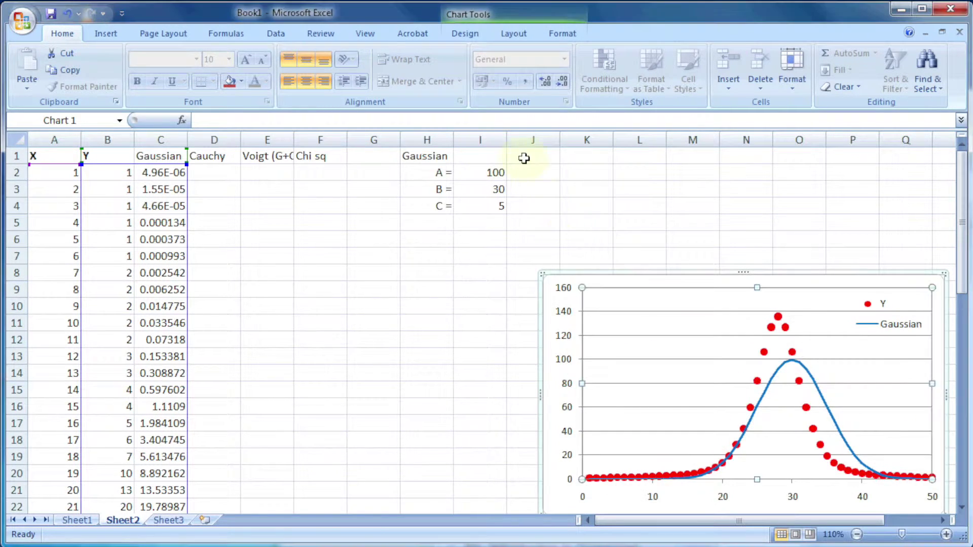
click(542, 158)
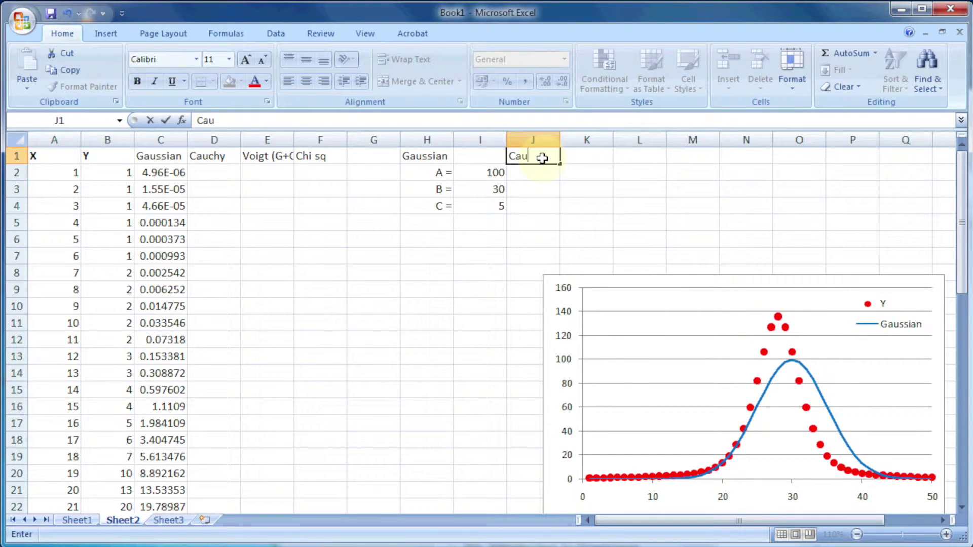
Label the Cauchy parameters I =, alpha = and gamma in J2:J4 under the Cauchy heading.
key(Return)
text(I)
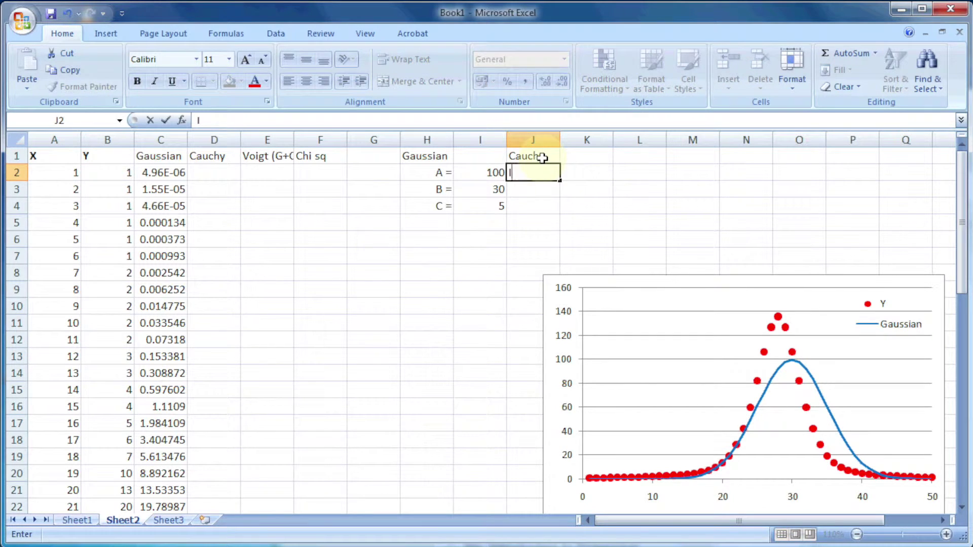
key(Return)
text(a)
key(Return)
text(gamma)
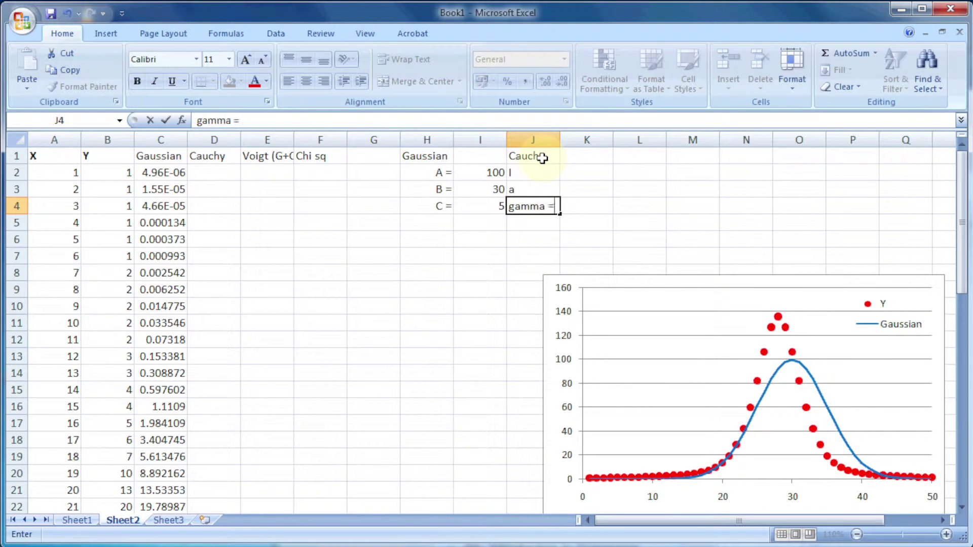
click(545, 191)
text(alpha =)
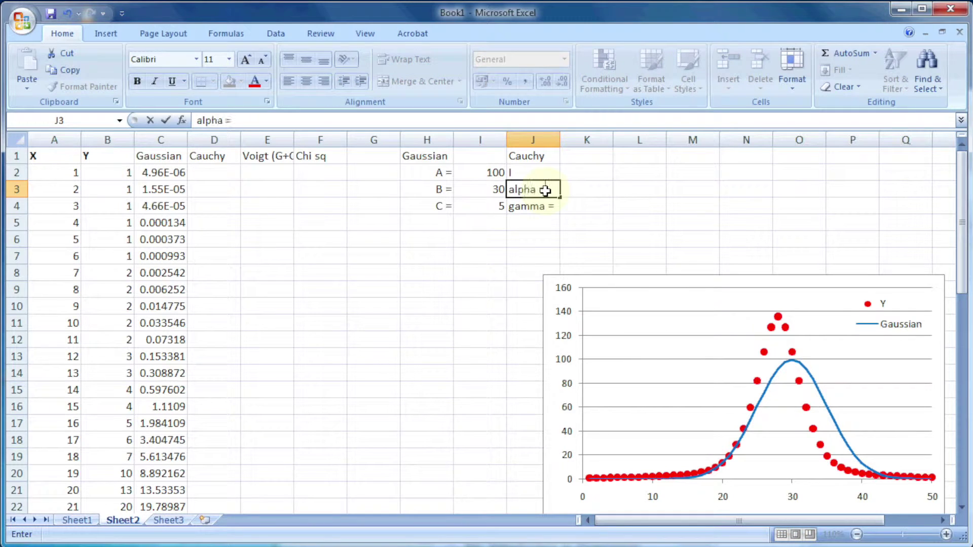
click(538, 173)
double_click(539, 173)
text(=)
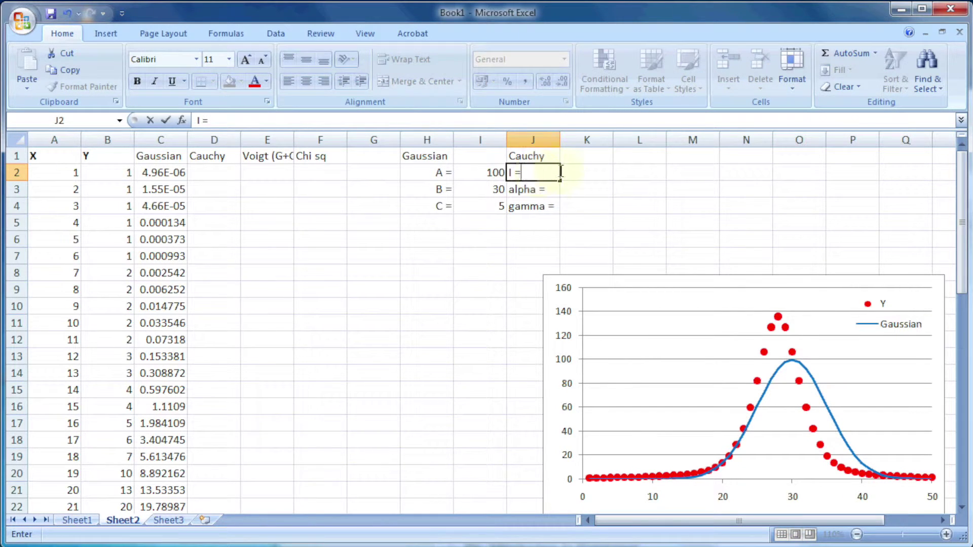
key(Return)
Right-align the labels in J2:J4 and give each parameter a starting value of 1 in K2:K4.
drag(537, 172, 535, 206)
click(324, 81)
double_click(588, 173)
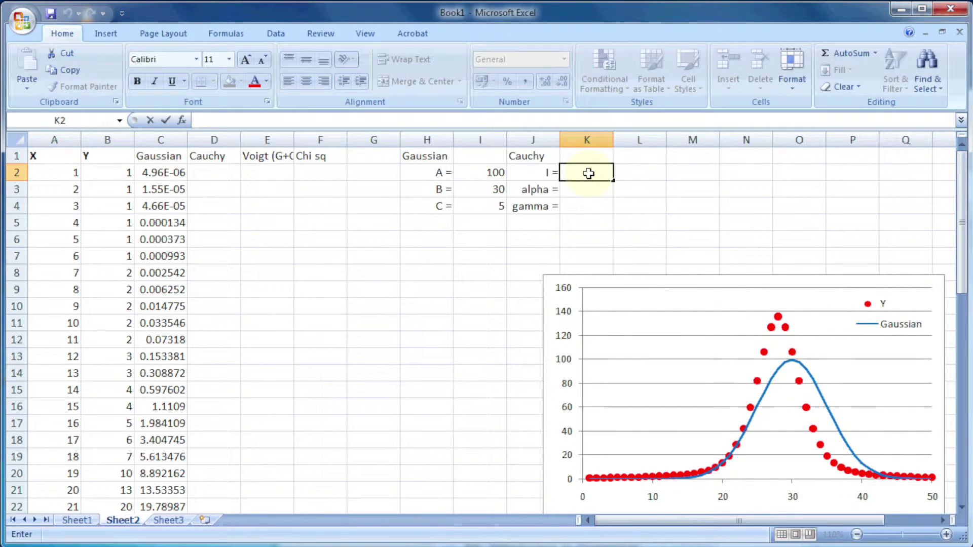
text(1)
key(Return)
text(1)
key(Return)
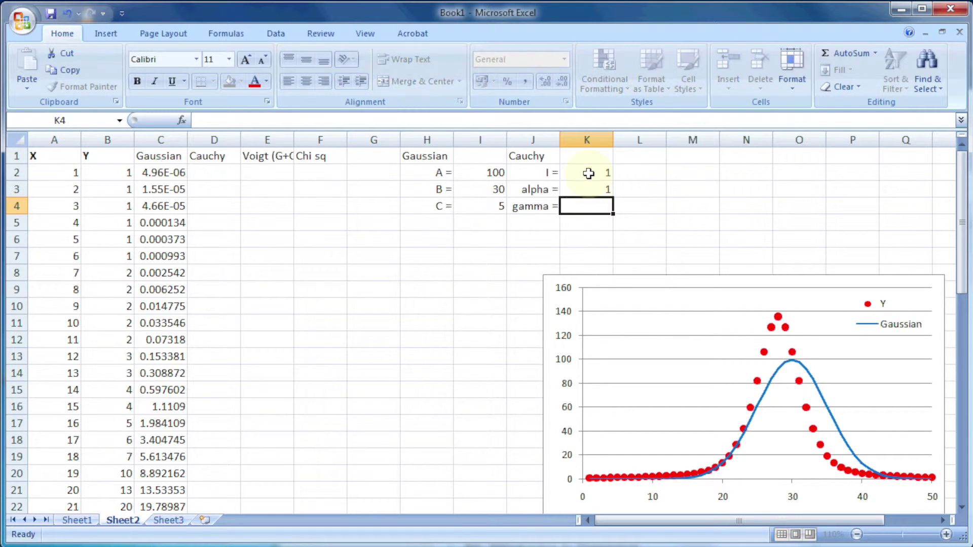
text(1)
key(Return)
Start a Cauchy formula in D2 that references K2, A2 and K3.
click(212, 173)
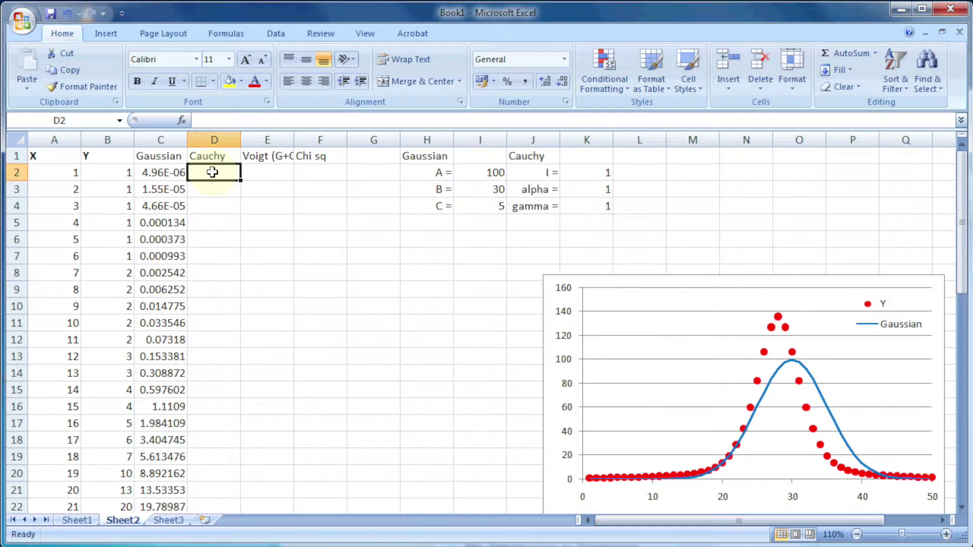
text(=)
click(591, 173)
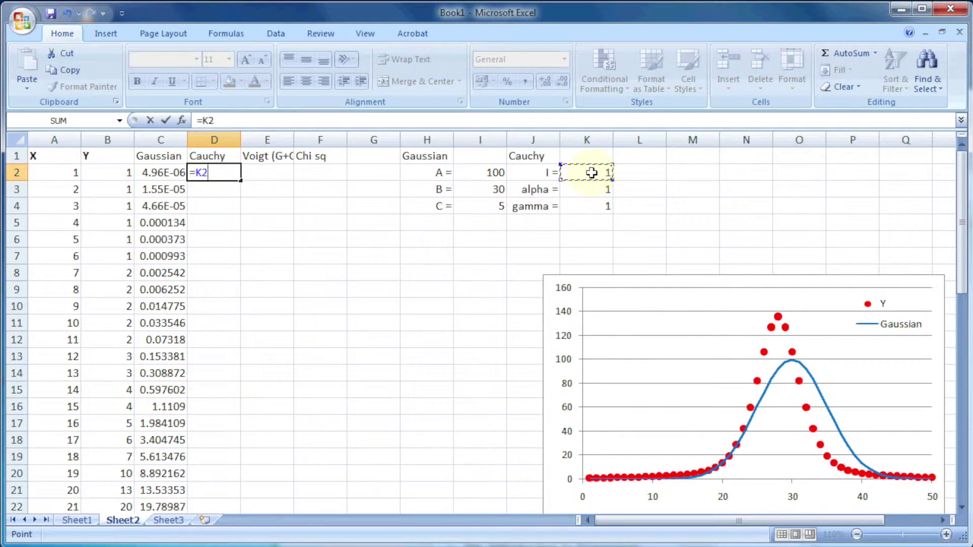
text(*)
click(51, 167)
text(-)
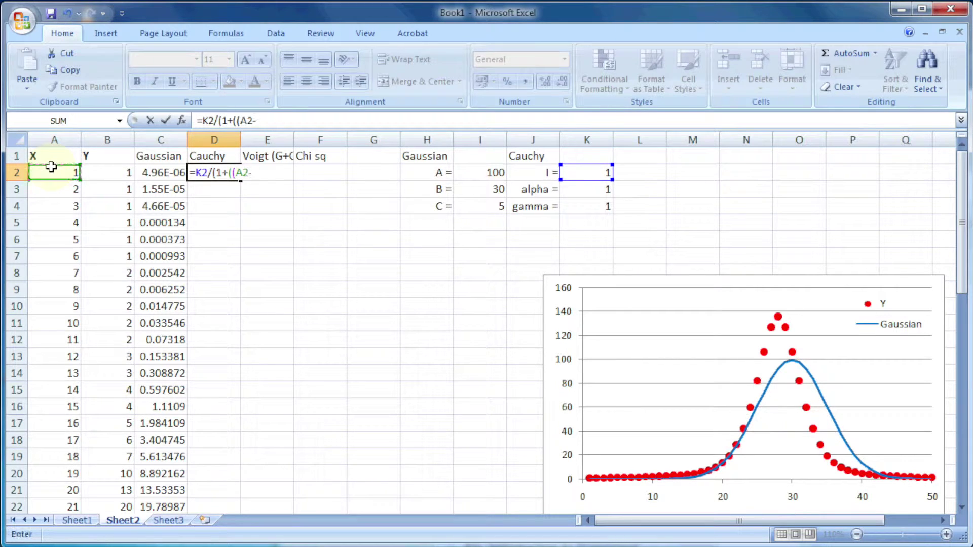
click(583, 189)
text()/2)^2)
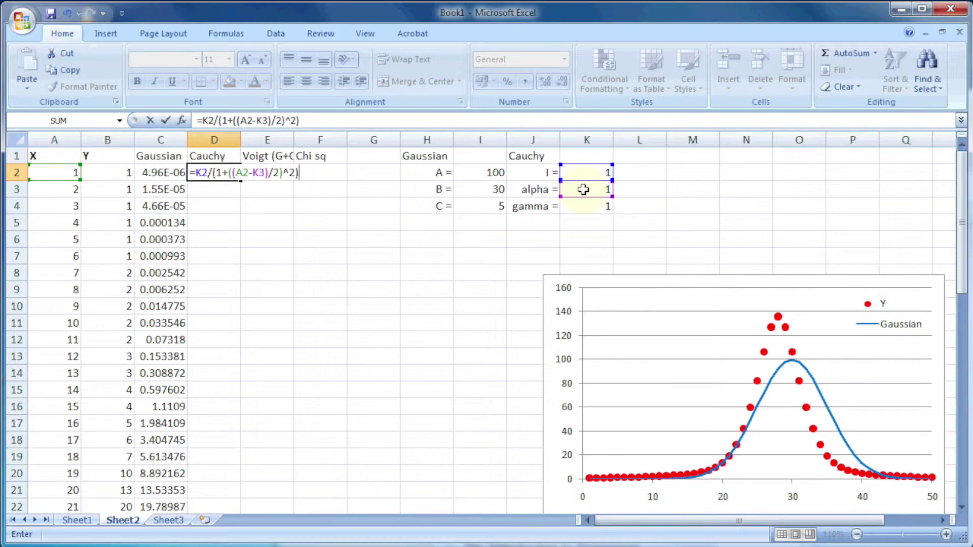
key(Return)
Correct the D2 formula to =$K$2/(1+((A2-$K$3)/$K$4)^2) with absolute parameter references.
double_click(201, 173)
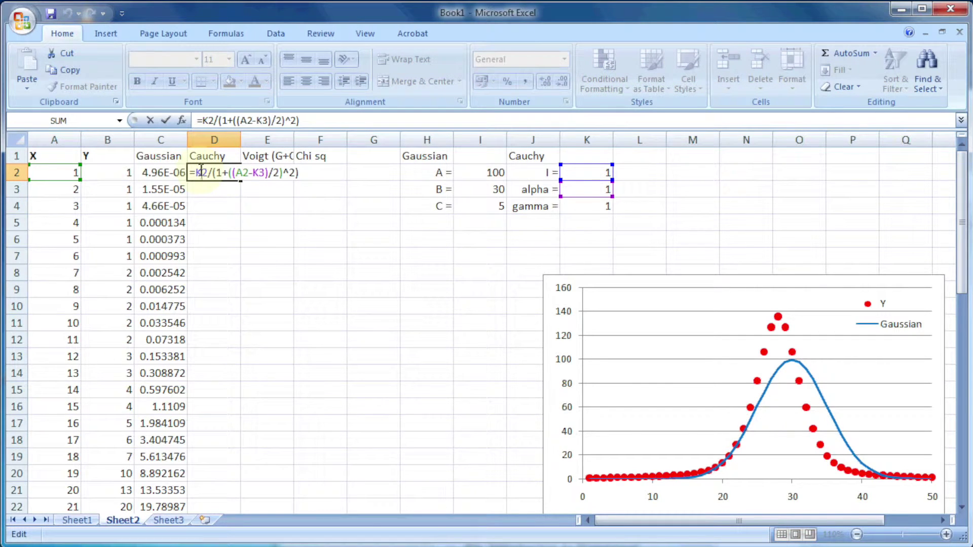
text($)
key(Right)
text($K)
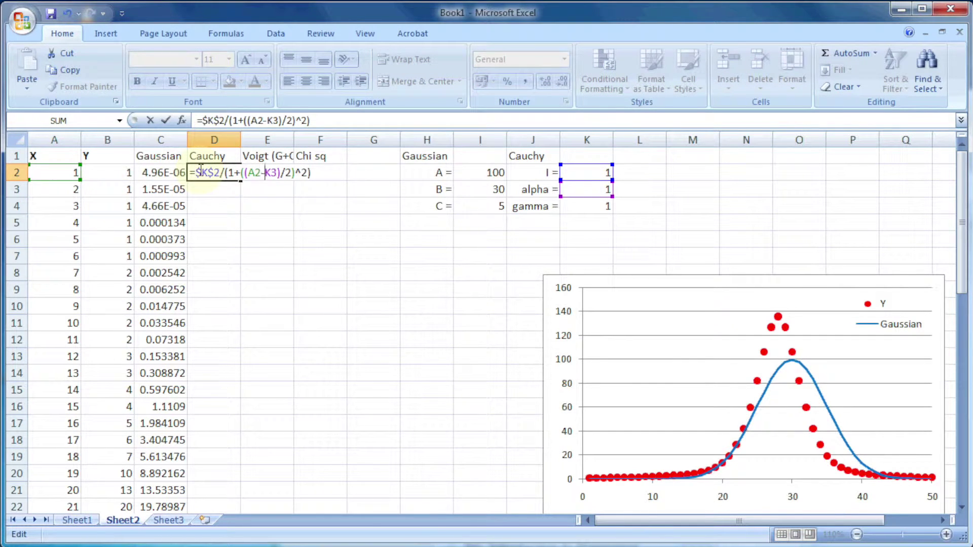
text($)
key(Right)
text($)
double_click(303, 172)
text($J$4)
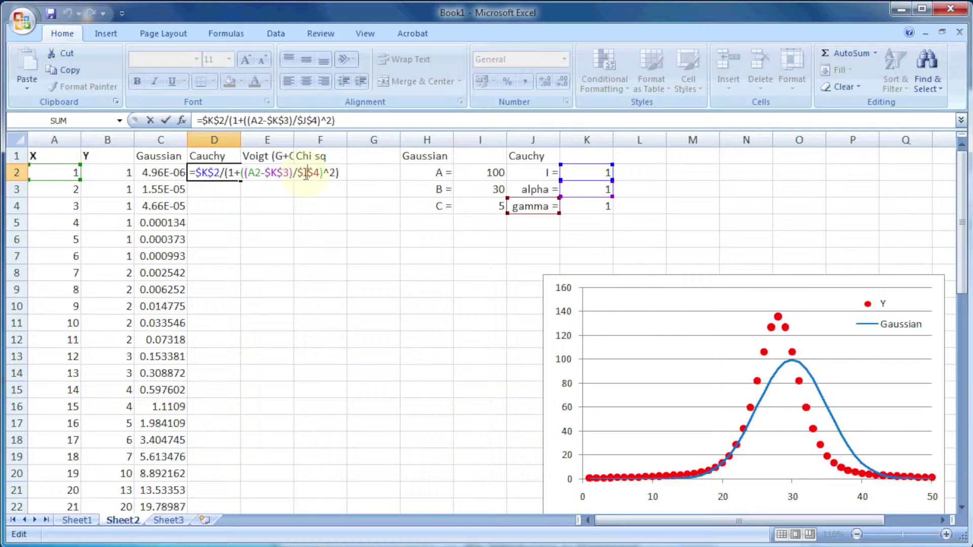
double_click(306, 172)
text(k)
key(Return)
Fill the Cauchy formula down column D to row 51.
click(233, 174)
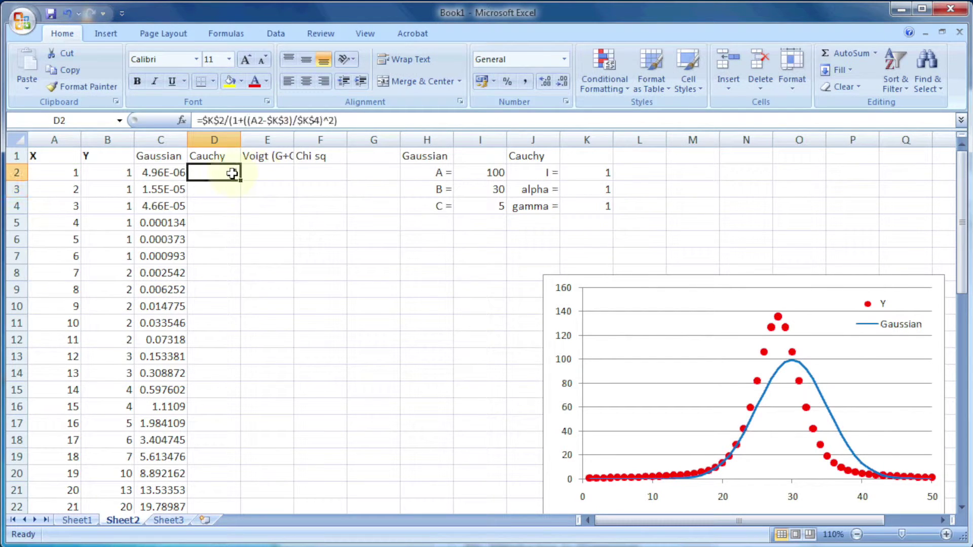
double_click(227, 173)
click(258, 239)
key(Escape)
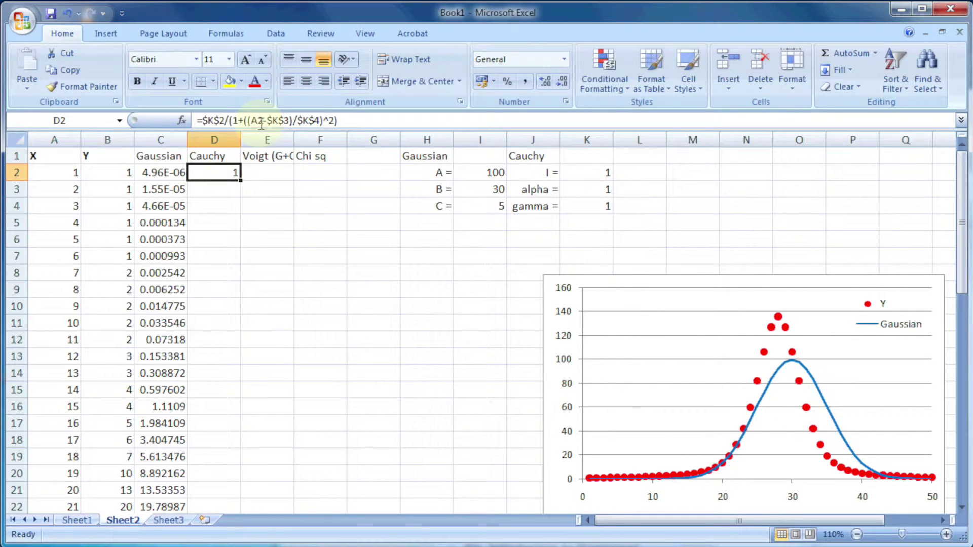
double_click(241, 181)
scroll(254, 248, down, 12)
scroll(225, 275, up, 12)
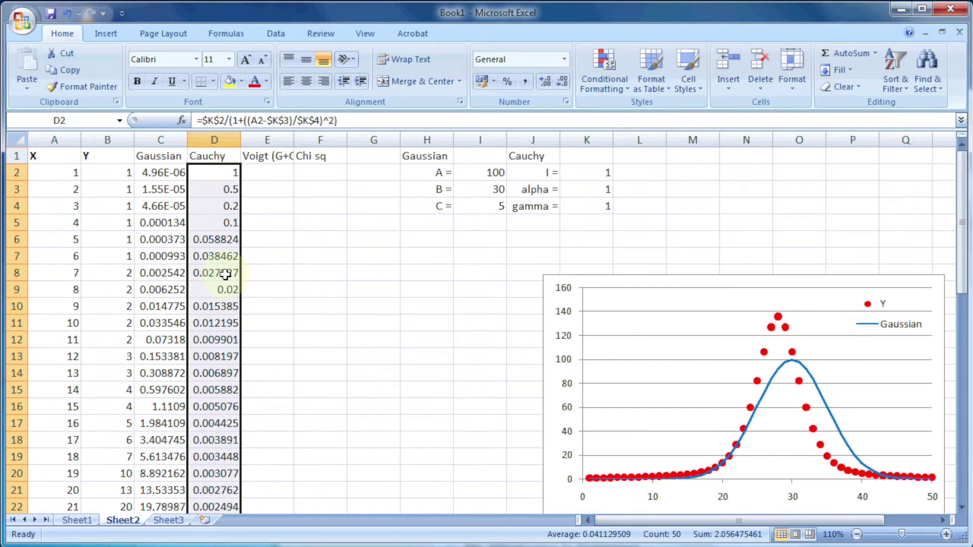
click(680, 289)
click(455, 36)
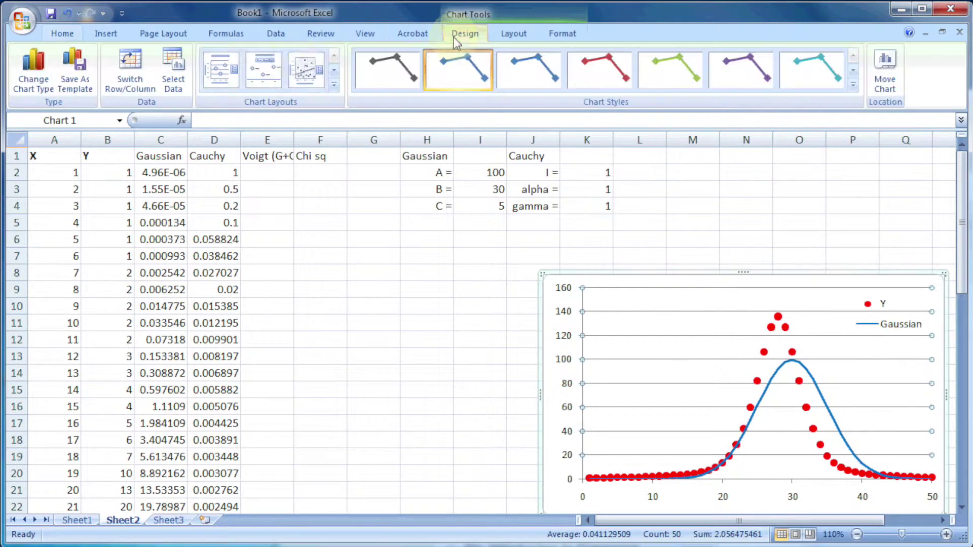
Add a new chart series named from the Cauchy heading in D1, with X values A2:A51.
click(172, 74)
click(428, 303)
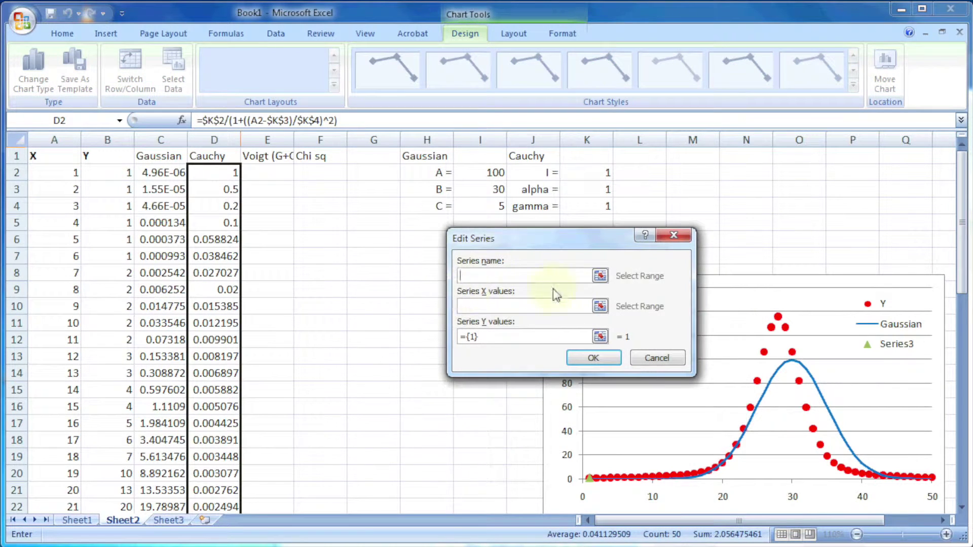
click(214, 156)
click(601, 306)
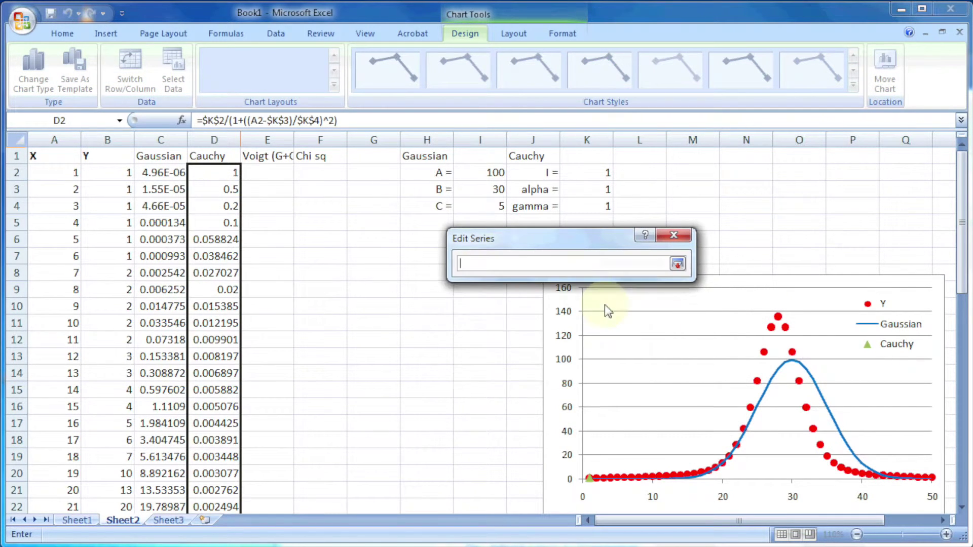
click(52, 176)
scroll(58, 254, down, 15)
shift+click(59, 242)
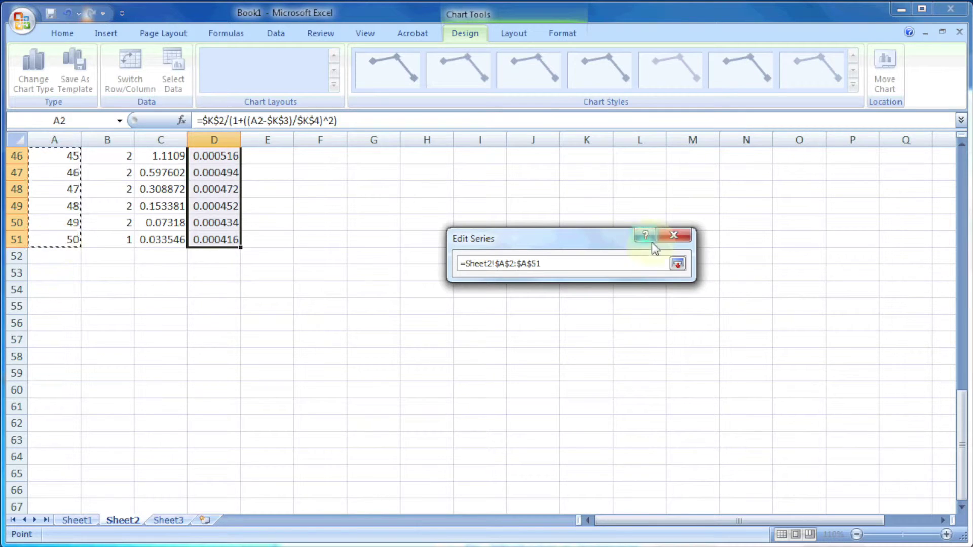
click(677, 264)
Set the Cauchy series' Y values to D2:D51 and confirm the new series.
click(583, 337)
scroll(228, 173, up, 1)
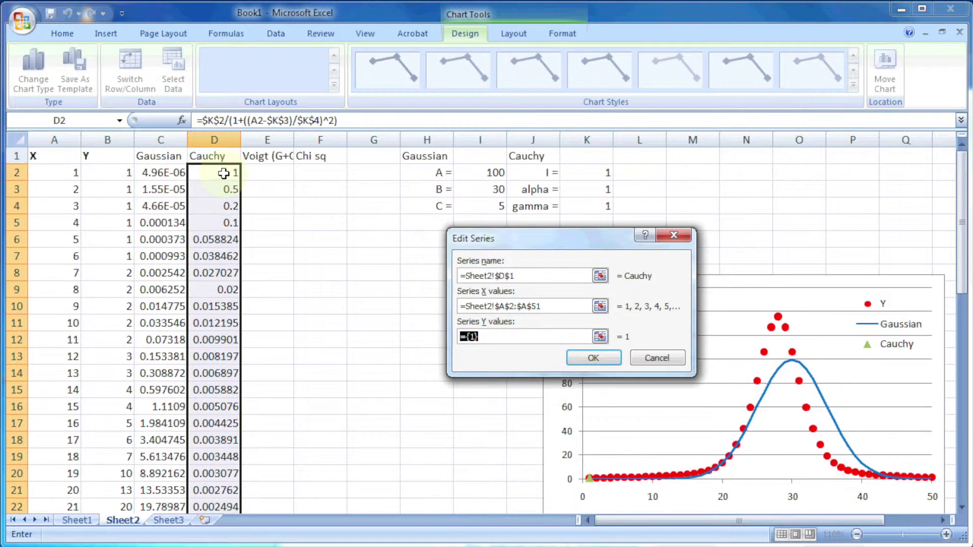
click(217, 172)
scroll(223, 173, down, 16)
shift+click(221, 183)
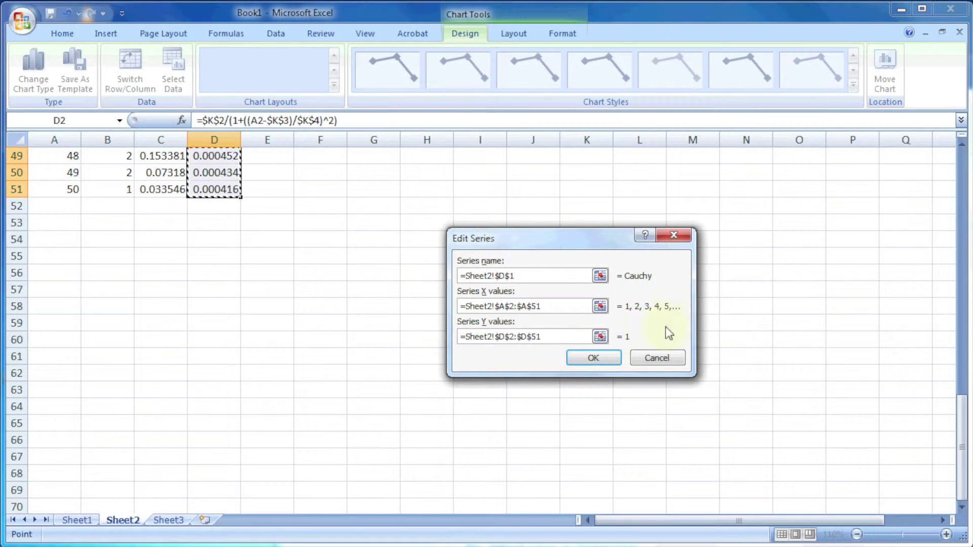
click(593, 358)
click(650, 406)
scroll(633, 342, up, 16)
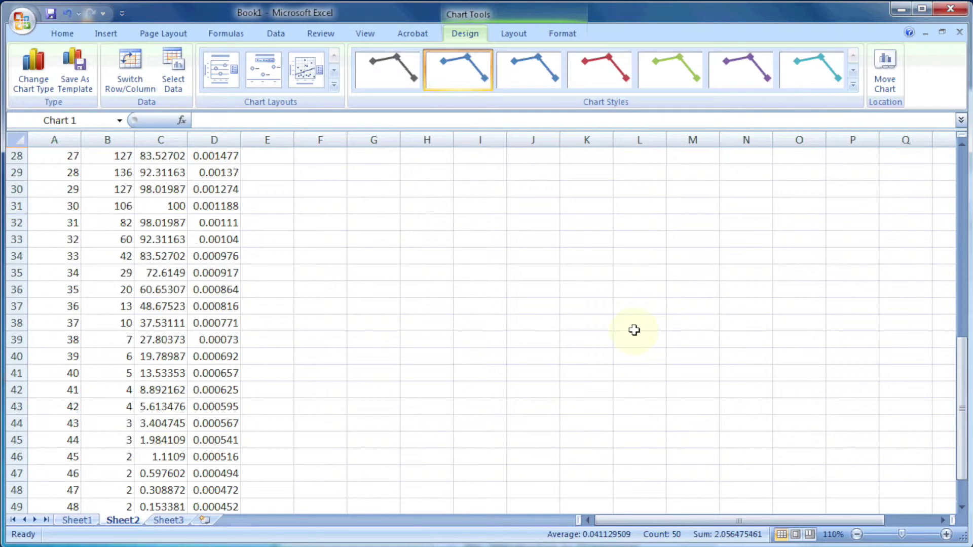
scroll(638, 329, down, 1)
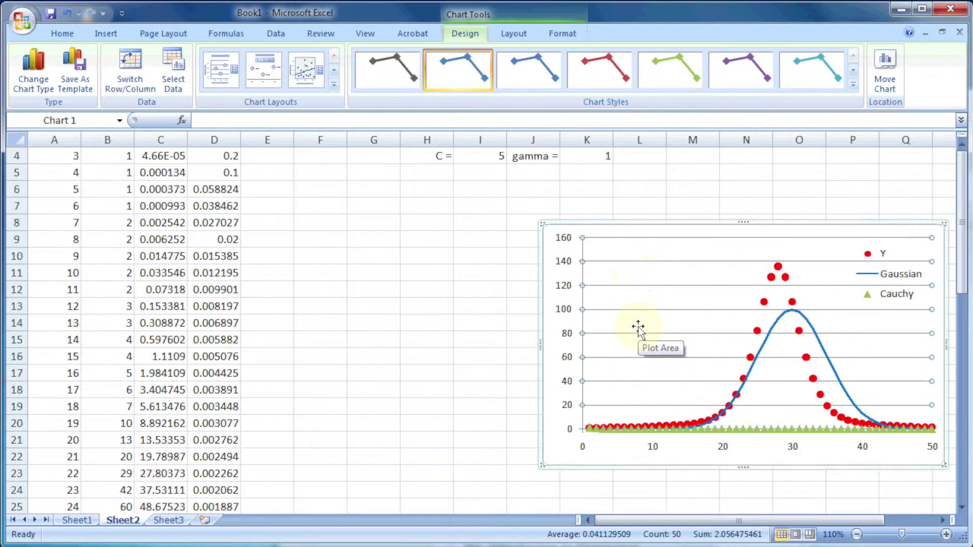
scroll(638, 330, up, 1)
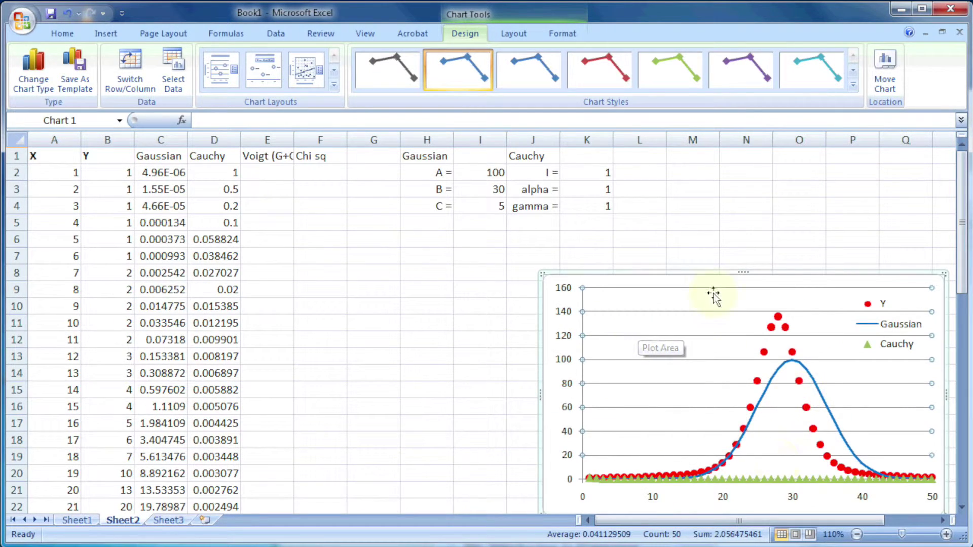
click(594, 175)
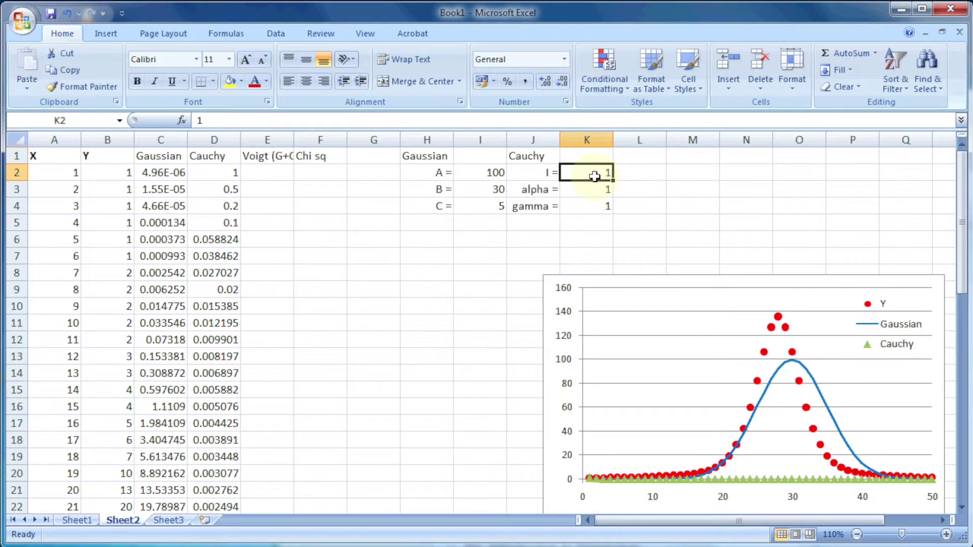
Enter the Cauchy values I = 100, alpha = 30 and gamma = 5 in K2:K4.
text(100)
key(Return)
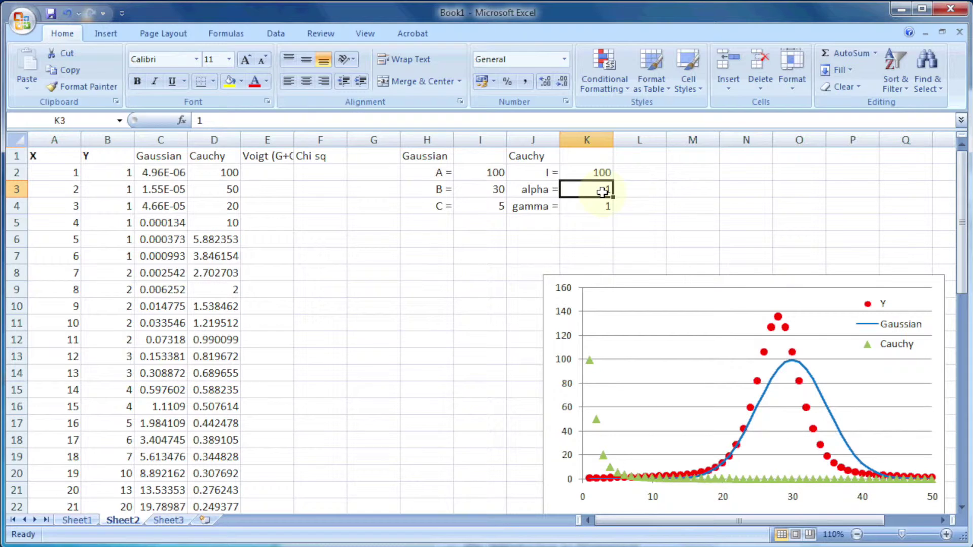
text(30)
key(Return)
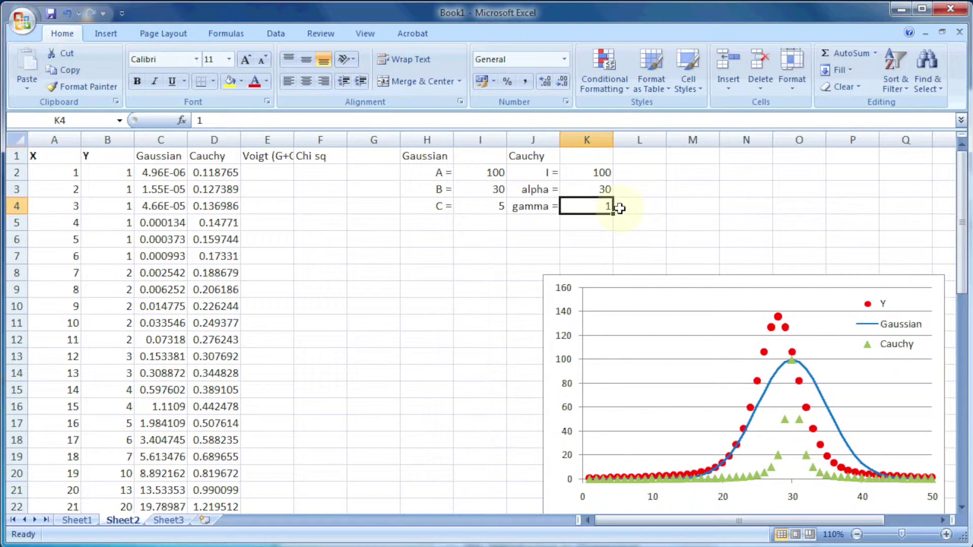
text(5)
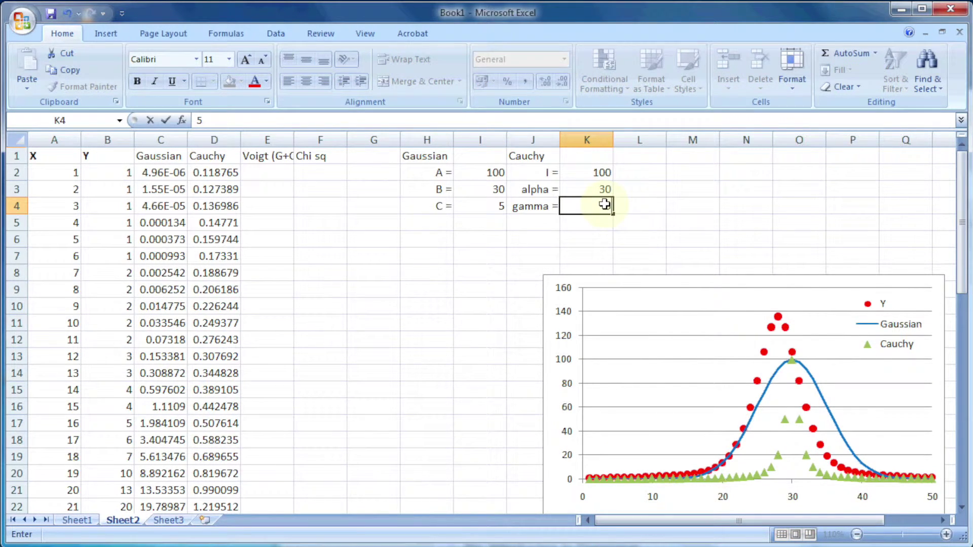
key(Return)
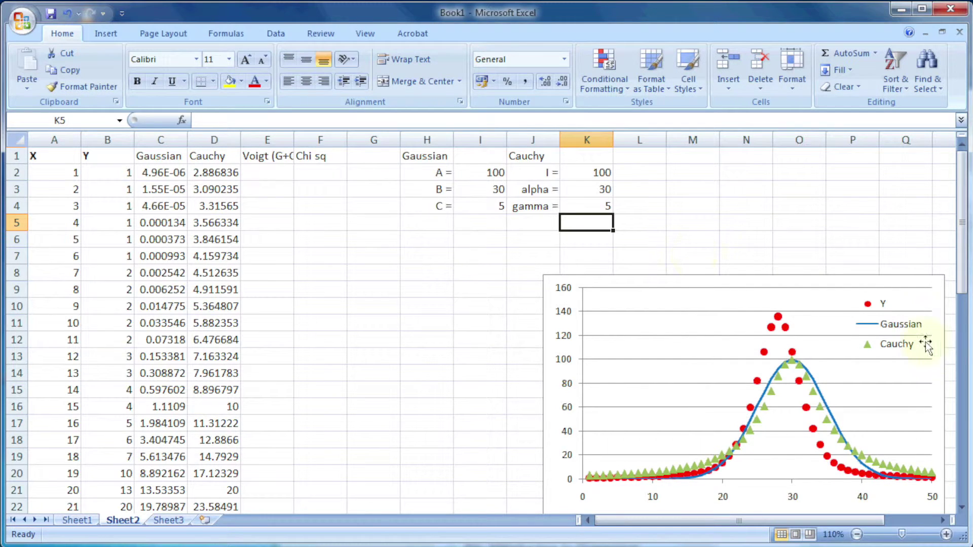
Remove the Cauchy triangle markers and draw the series as a solid green line.
click(827, 419)
right_click(826, 420)
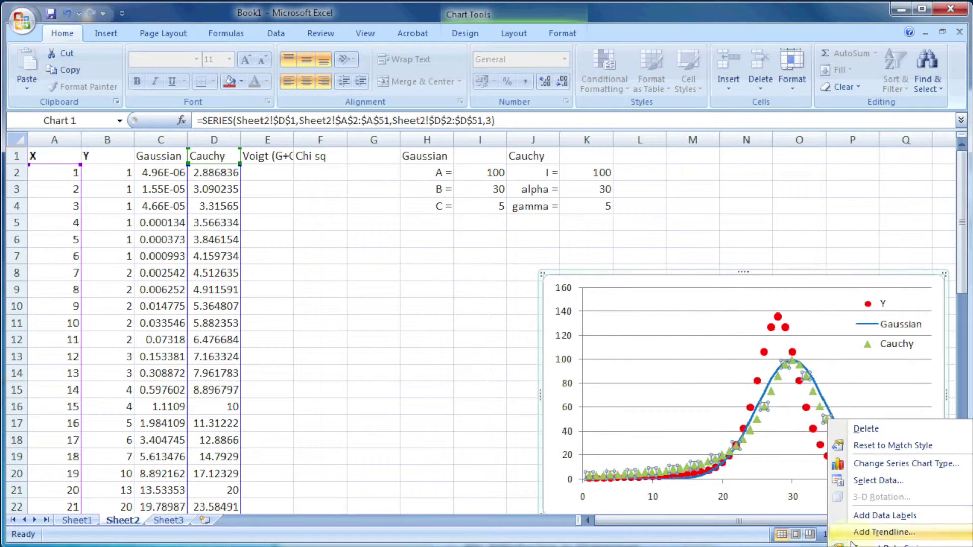
click(882, 544)
click(617, 243)
click(703, 280)
click(607, 261)
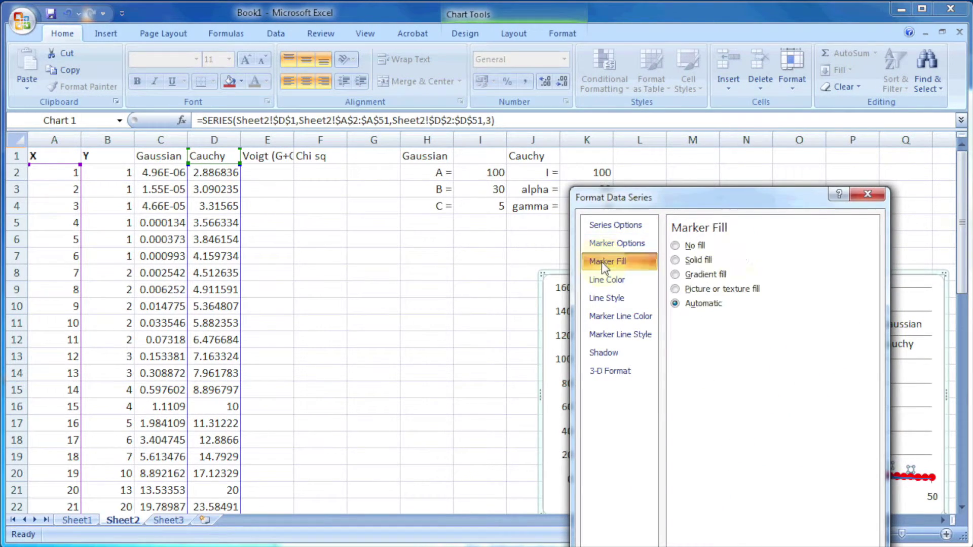
click(607, 279)
click(700, 260)
click(730, 307)
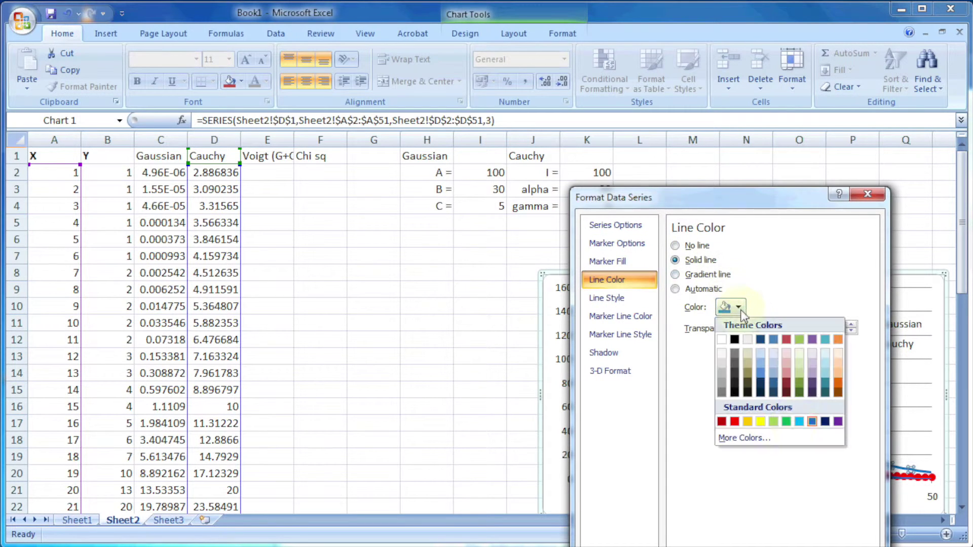
click(786, 422)
click(609, 298)
Remove the Cauchy marker outlines, then check the Gaussian and Cauchy series on the chart.
click(622, 317)
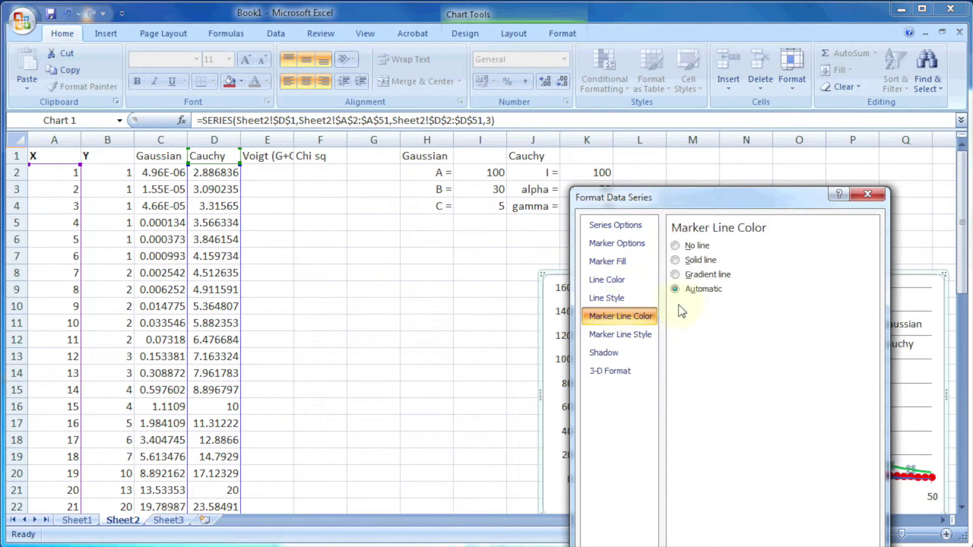
click(696, 247)
click(857, 535)
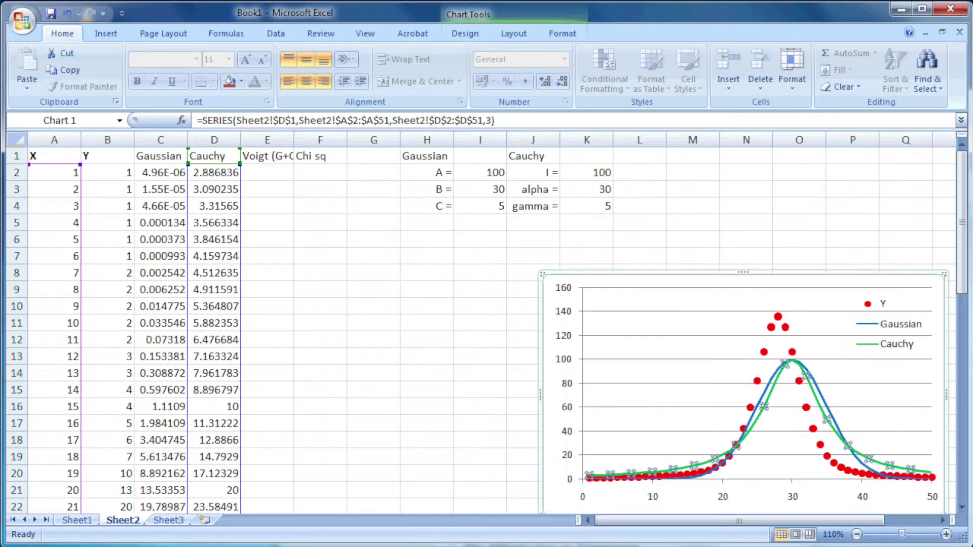
click(862, 379)
click(821, 394)
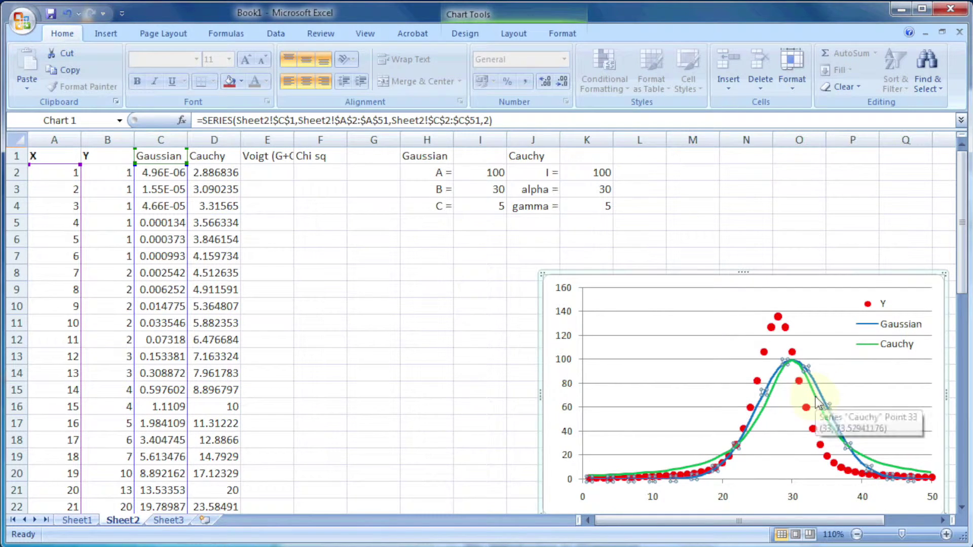
click(833, 405)
click(779, 395)
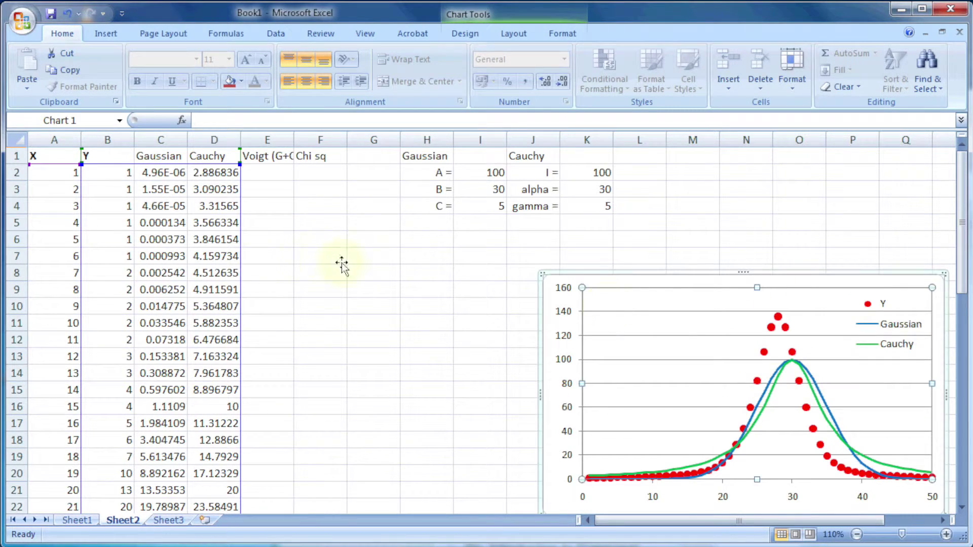
Enter =C2+D2 in E2 and fill it down the Voigt (G+C) column.
click(272, 173)
text(=)
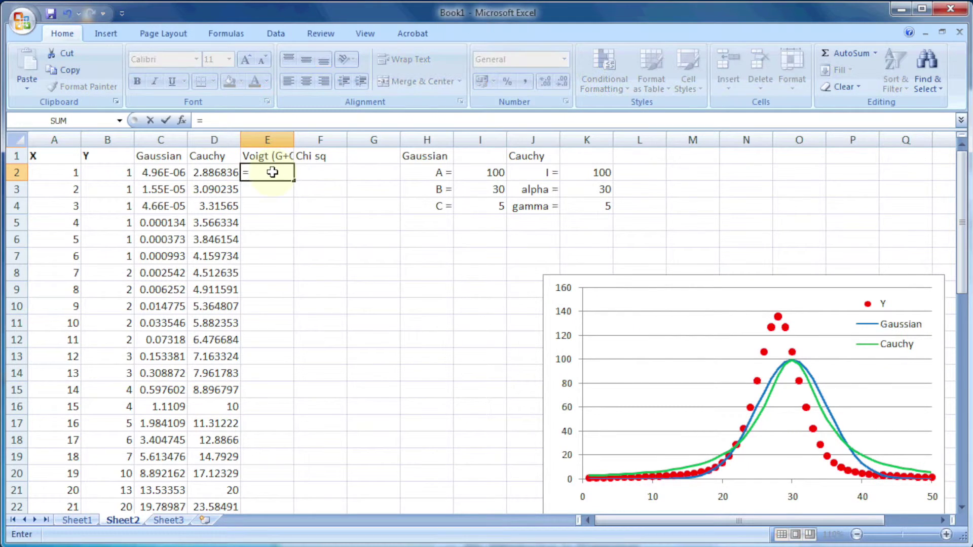
click(164, 173)
text(+)
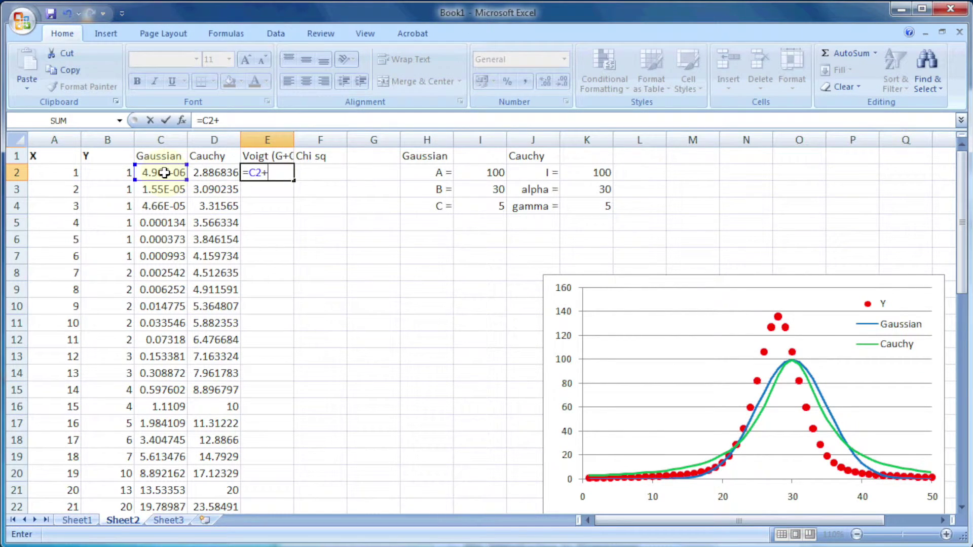
click(220, 171)
key(Return)
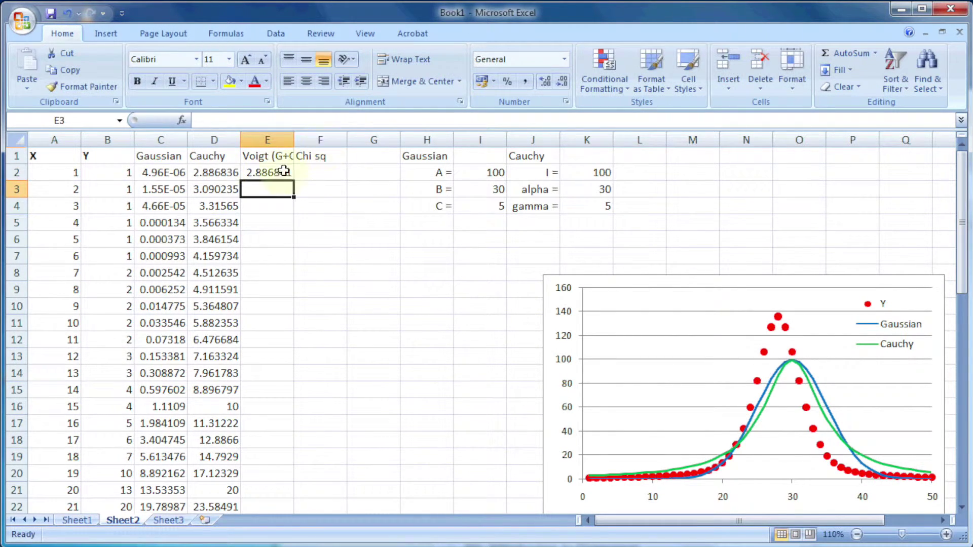
click(271, 173)
double_click(294, 181)
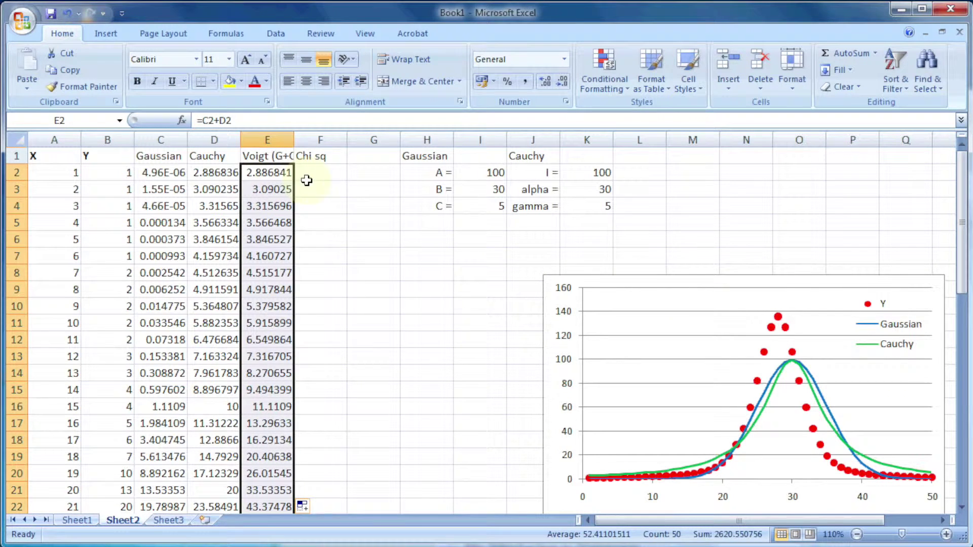
Add a chart series named Voigt (G+C) with X values A2:A51 and Y values E2:E51.
click(675, 289)
click(173, 76)
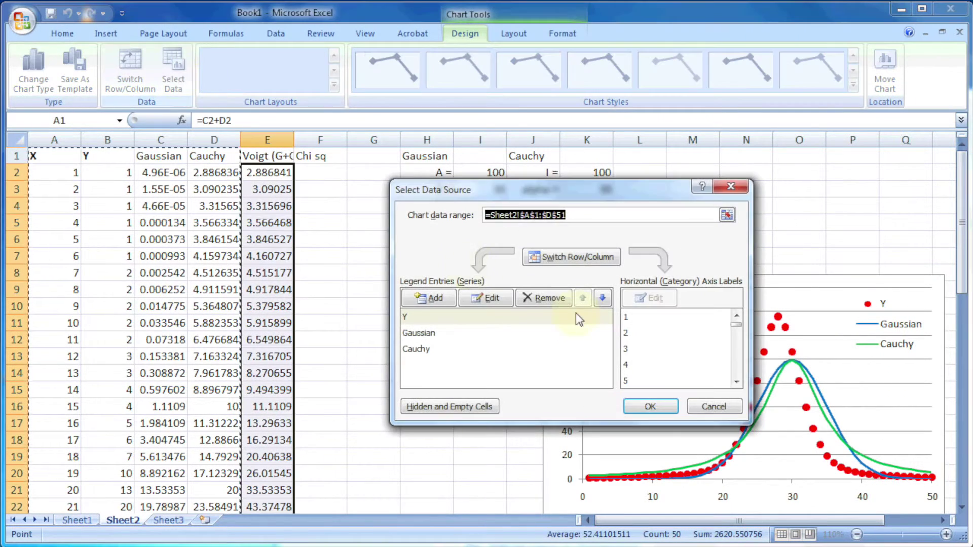
click(436, 295)
click(267, 156)
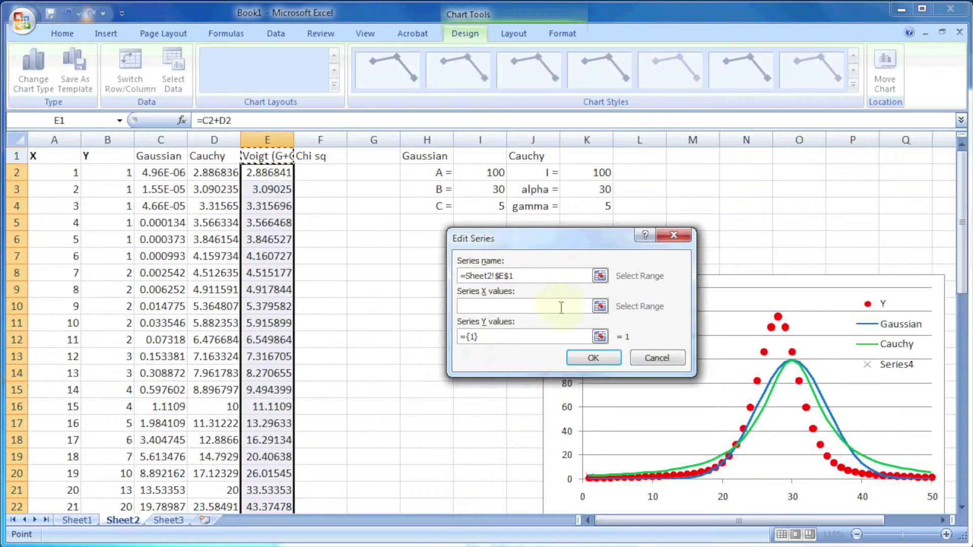
click(600, 306)
drag(58, 174, 46, 242)
click(678, 263)
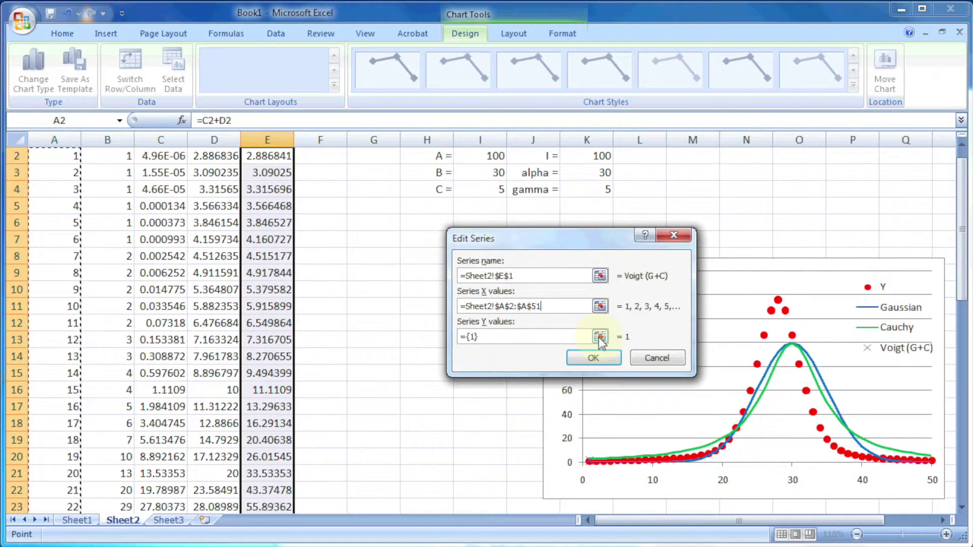
click(601, 337)
scroll(273, 177, up, 1)
drag(273, 178, 282, 391)
click(679, 265)
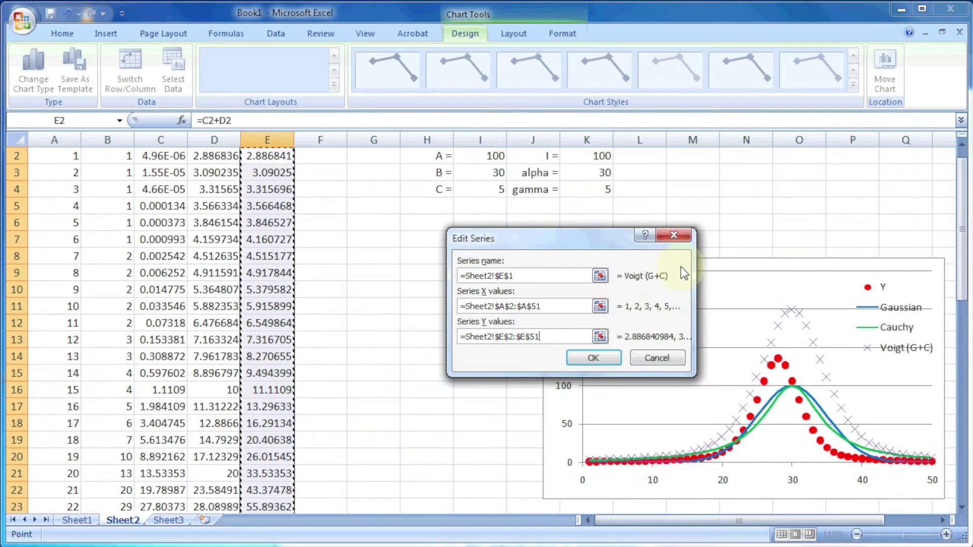
click(598, 360)
Close the data source dialog and set the Voigt (G+C) series marker type to None.
click(647, 407)
right_click(819, 356)
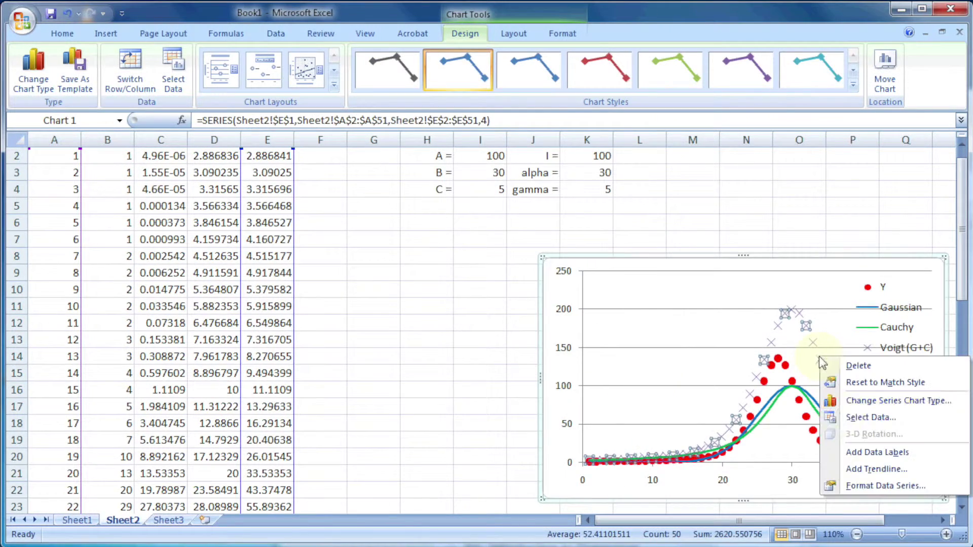
click(860, 485)
click(617, 243)
click(684, 276)
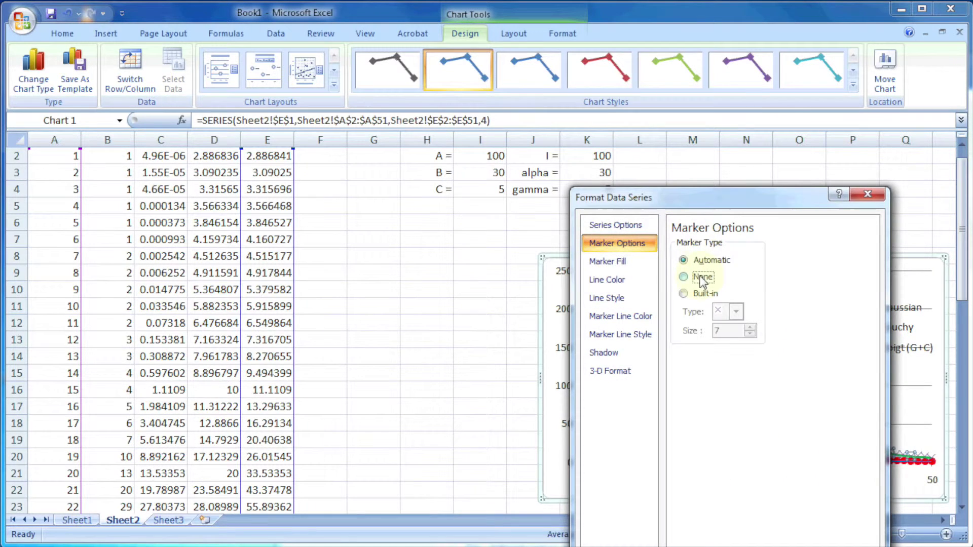
click(624, 261)
Give the Voigt series a solid black line with no marker line colour.
click(606, 280)
click(676, 260)
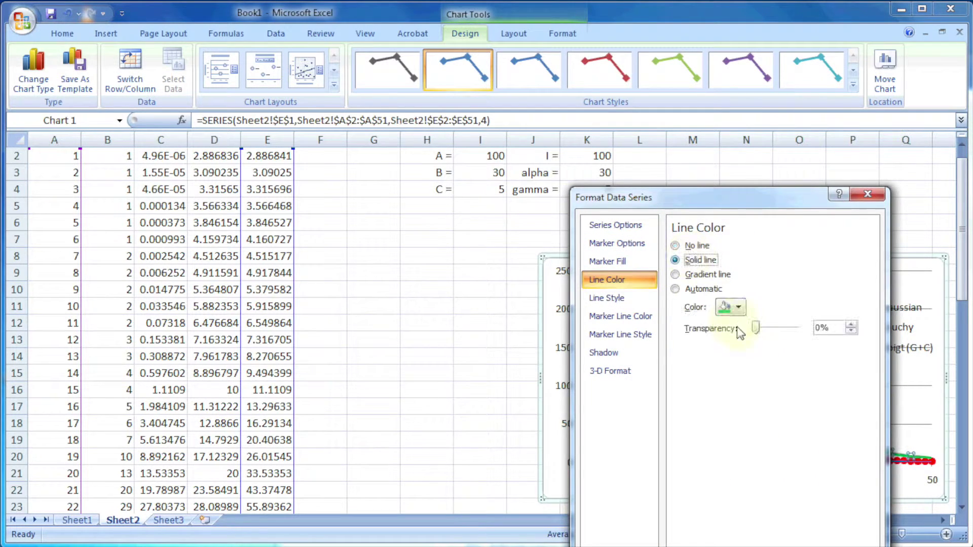
click(730, 307)
click(735, 339)
click(607, 298)
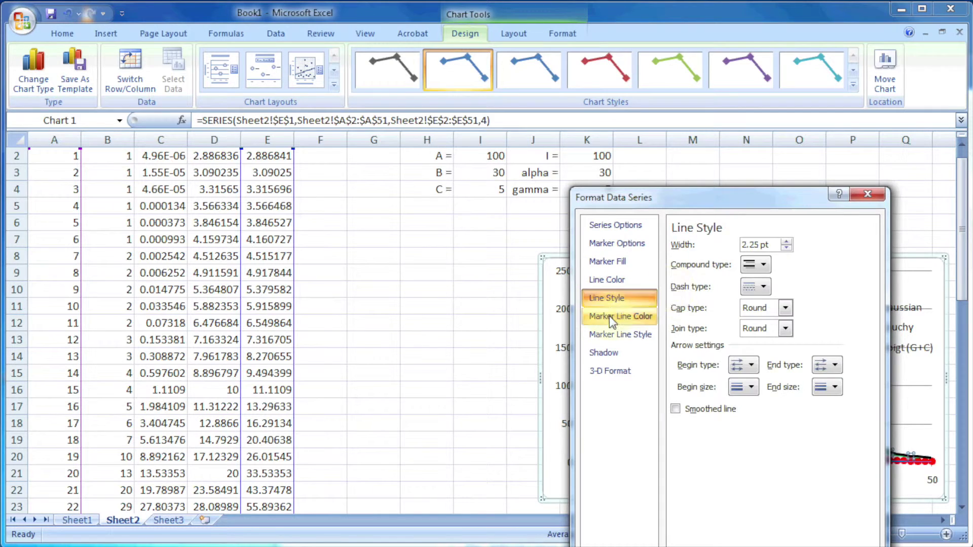
click(621, 316)
click(697, 245)
key(Escape)
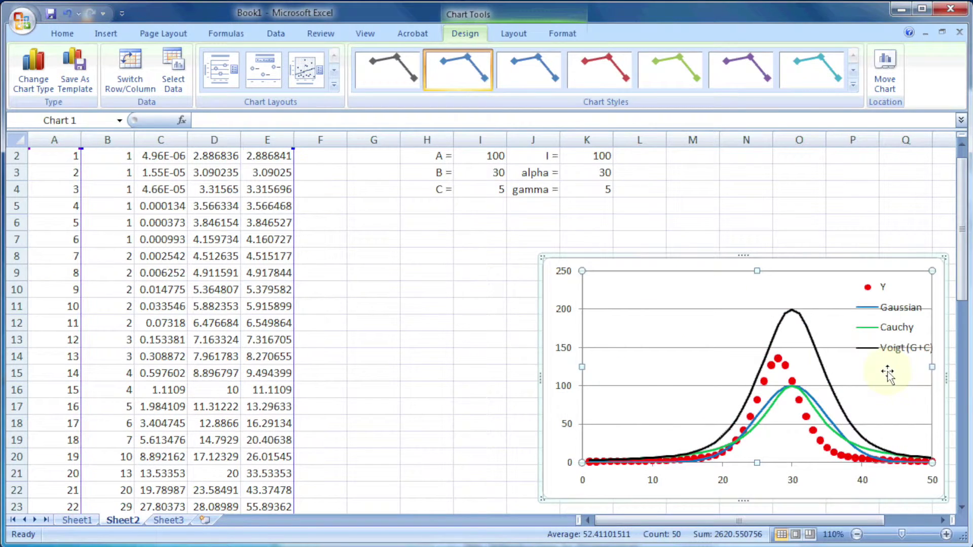
Leave the chart and start a formula in F2 referencing B2 and E2.
scroll(837, 347, down, 1)
click(800, 189)
click(448, 289)
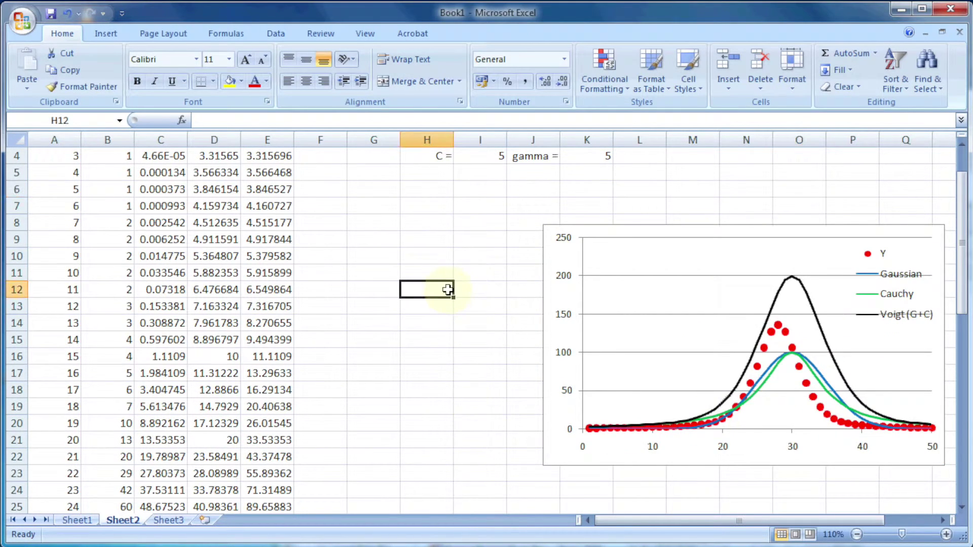
scroll(448, 290, up, 1)
click(324, 175)
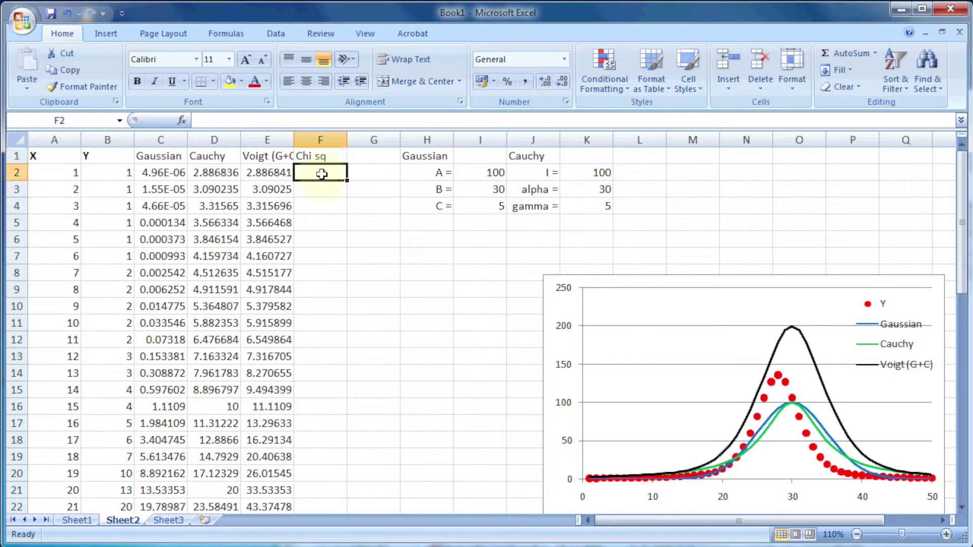
text(=)
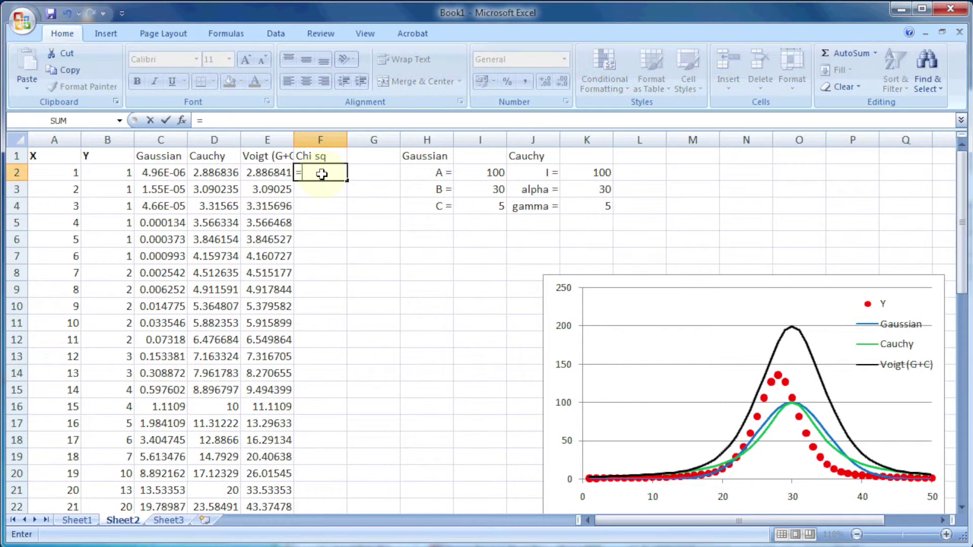
click(100, 175)
text(+)
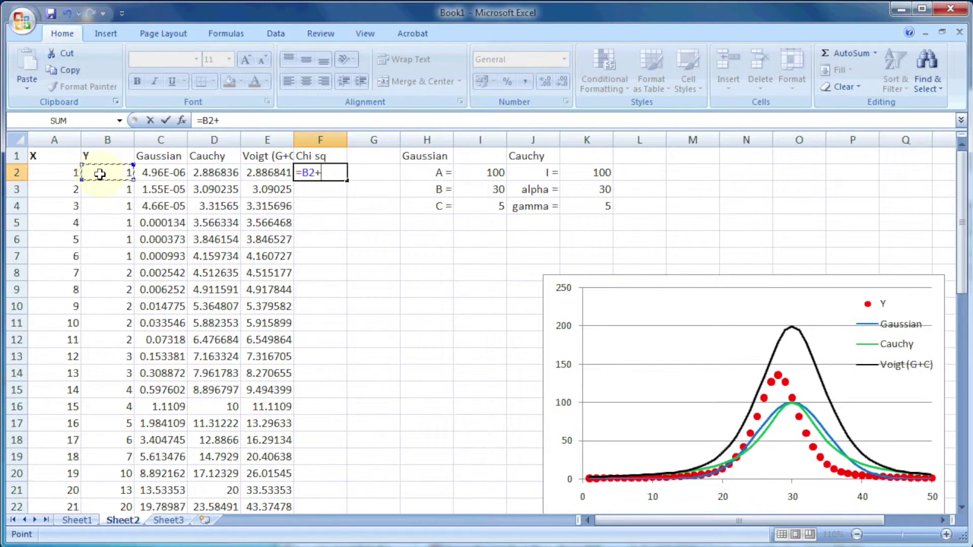
click(252, 170)
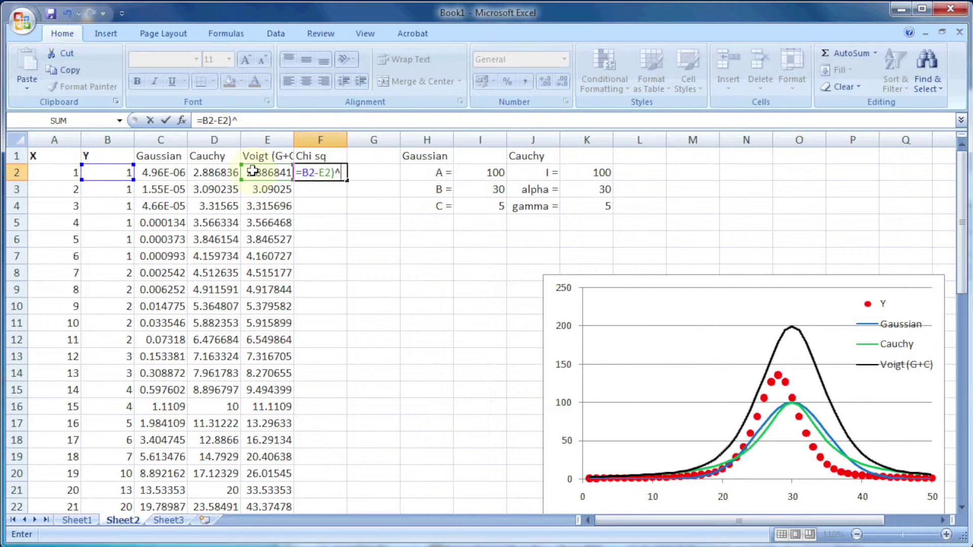
Complete F2 as =(B2-E2)^2 and fill it down the Chi sq column.
click(303, 174)
text(()
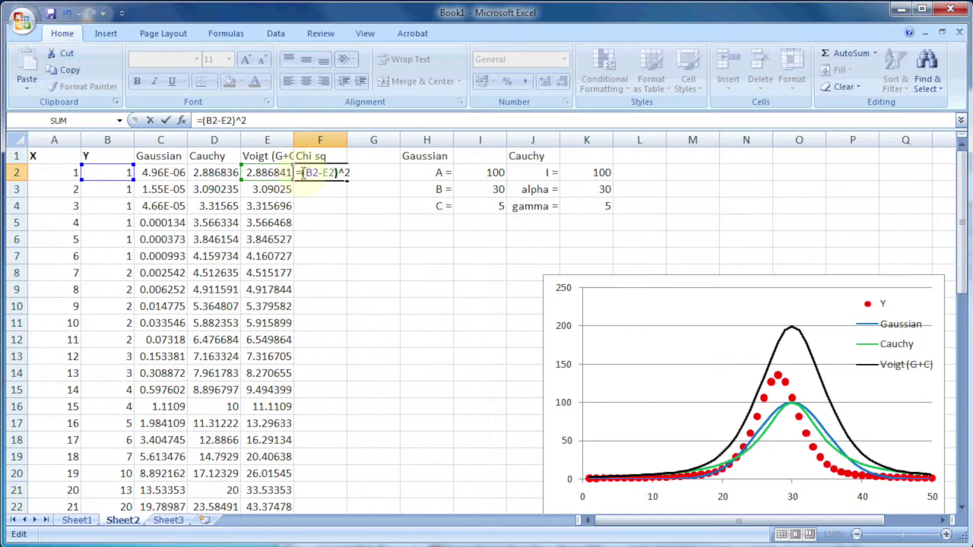
key(ctrl+Return)
double_click(347, 180)
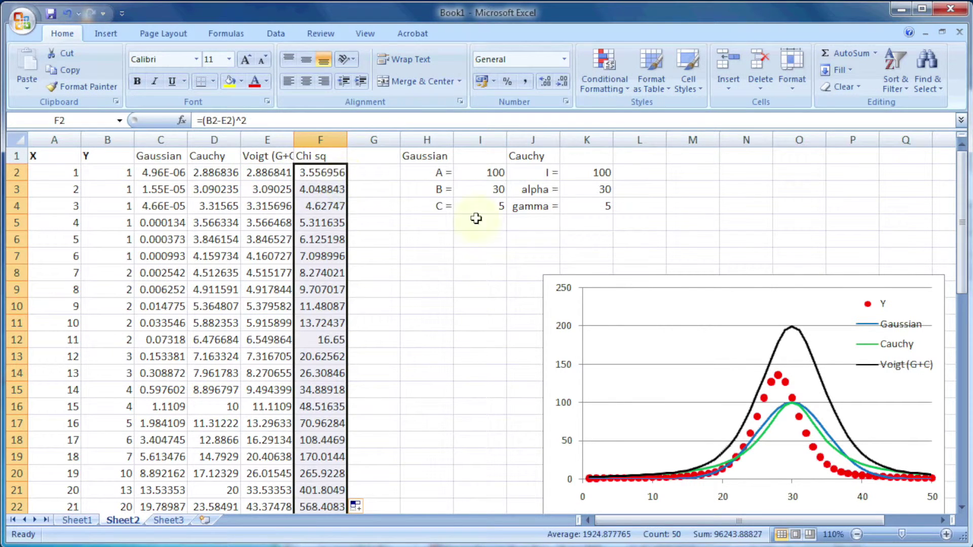
click(639, 156)
Head cell L1 'SUM CHI SQ' and autofit columns E and L.
text(cH)
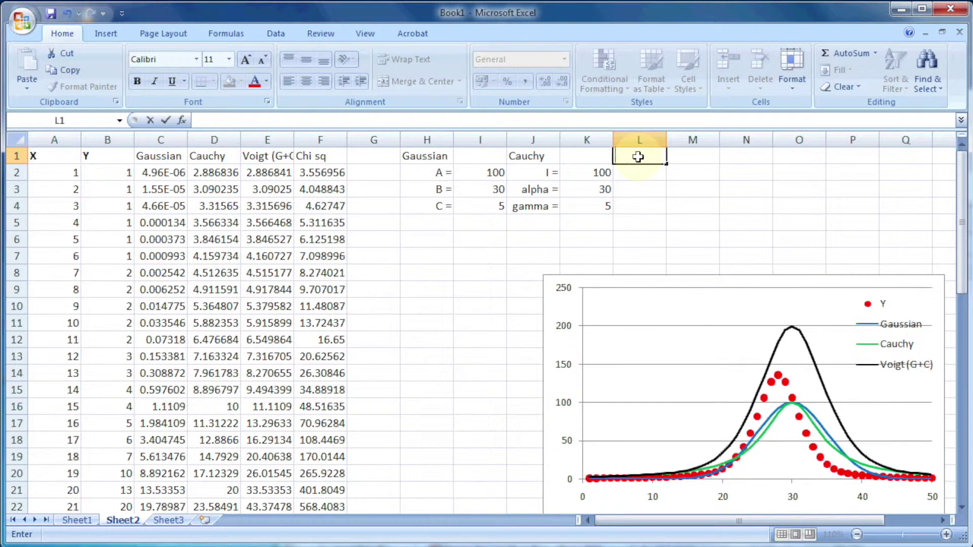
key(ctrl+Return)
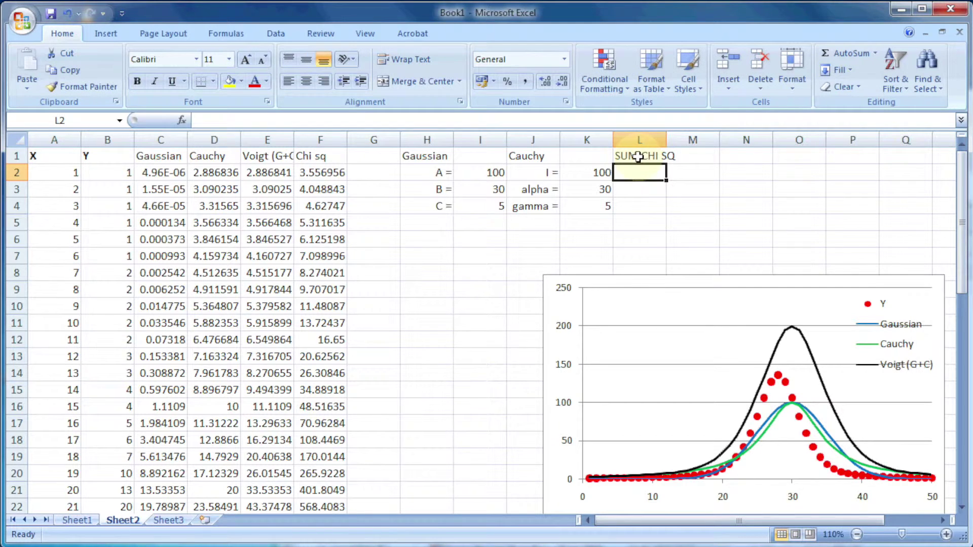
double_click(294, 140)
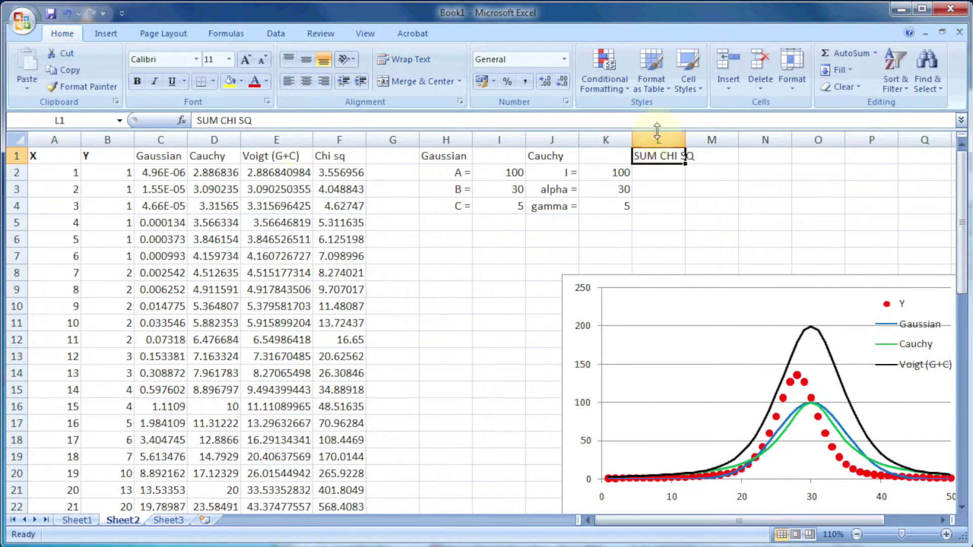
double_click(685, 140)
Enter =SUM(F:F) in L2, totalling the Chi sq column to 96243.8883.
click(667, 174)
text(=SUM()
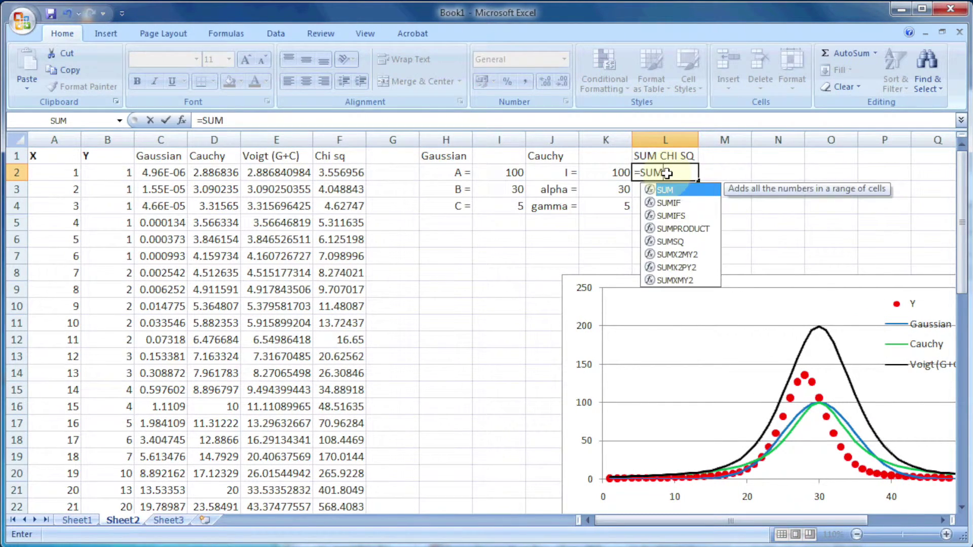
click(340, 139)
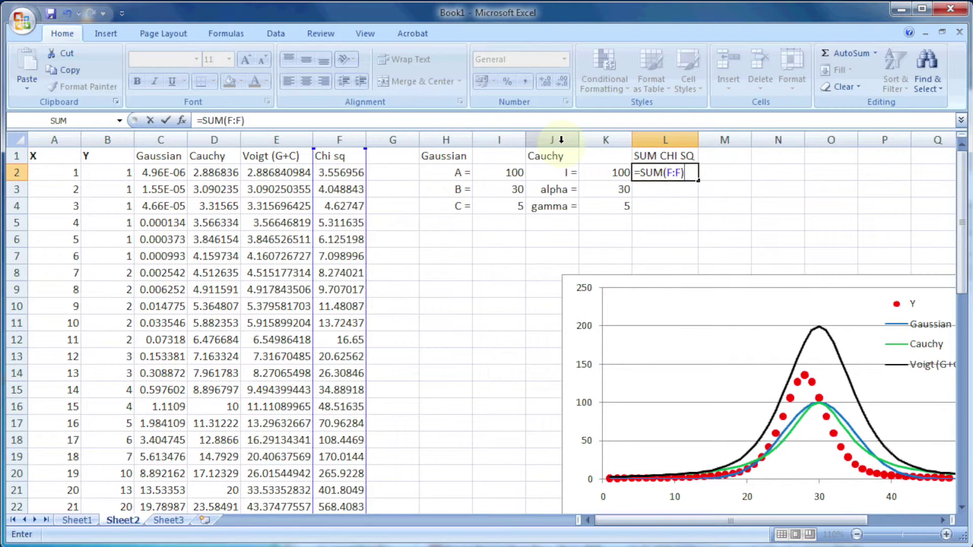
key(ctrl+Return)
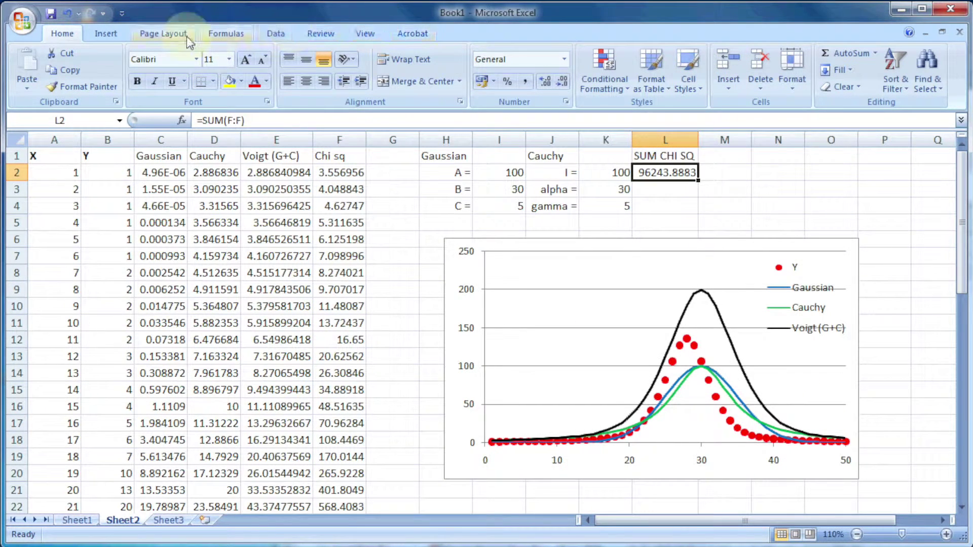
click(107, 34)
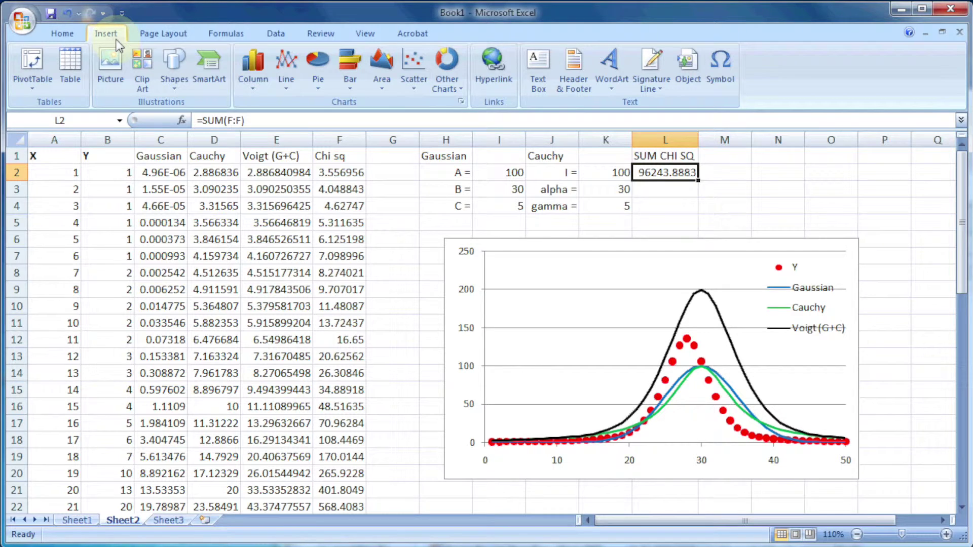
Look through the Insert, Formulas and Data ribbon tabs for the Solver command.
click(141, 32)
right_click(208, 30)
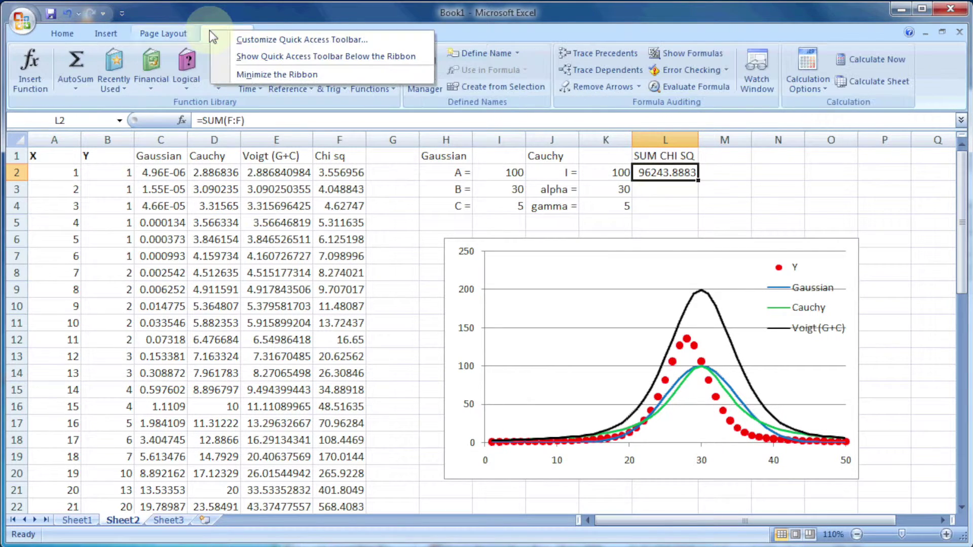
click(607, 24)
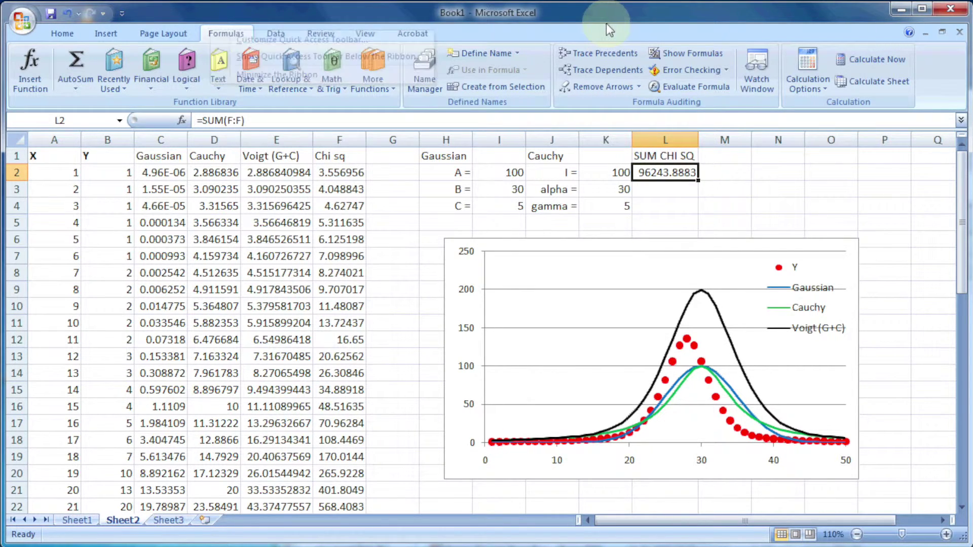
click(276, 36)
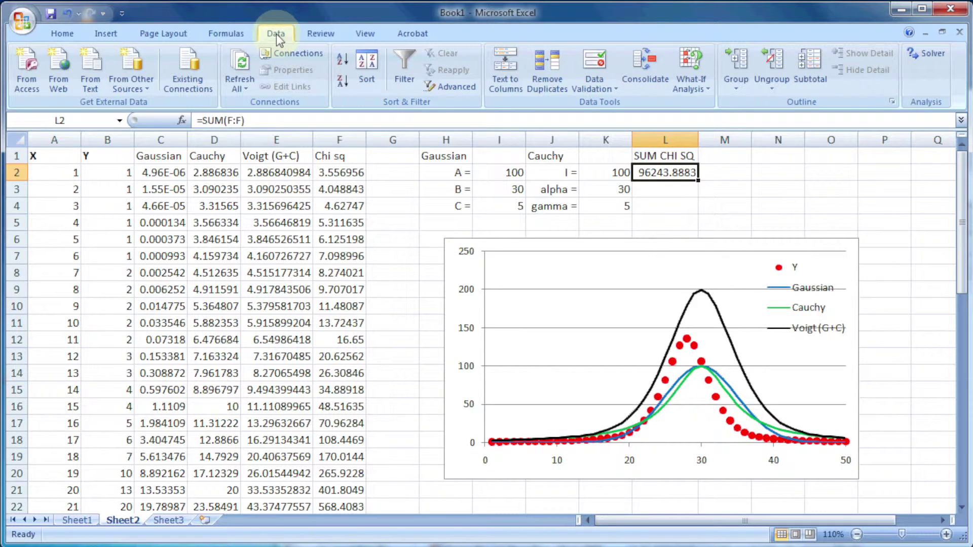
click(929, 56)
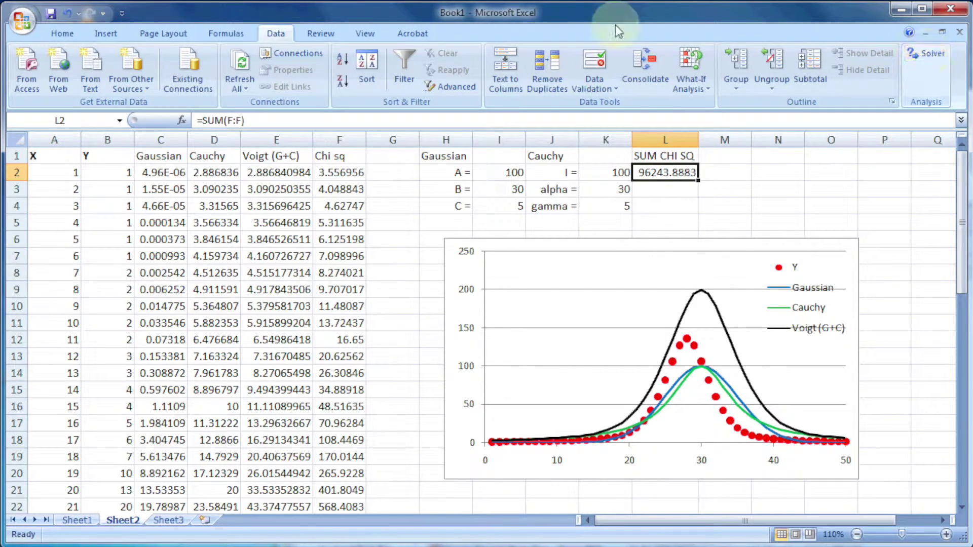
Enable the Solver Add-in through Excel Options > Add-Ins and launch Solver.
right_click(25, 26)
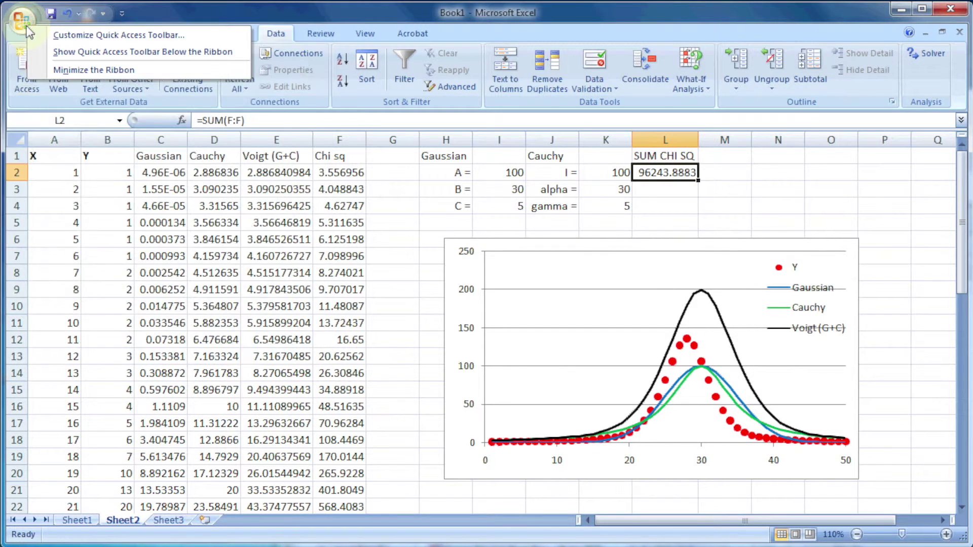
click(25, 25)
click(223, 353)
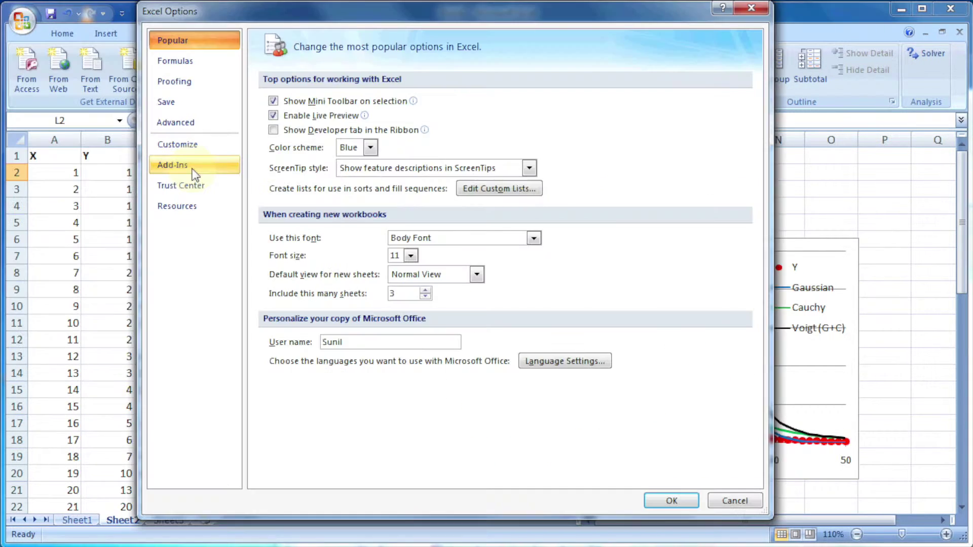
click(193, 167)
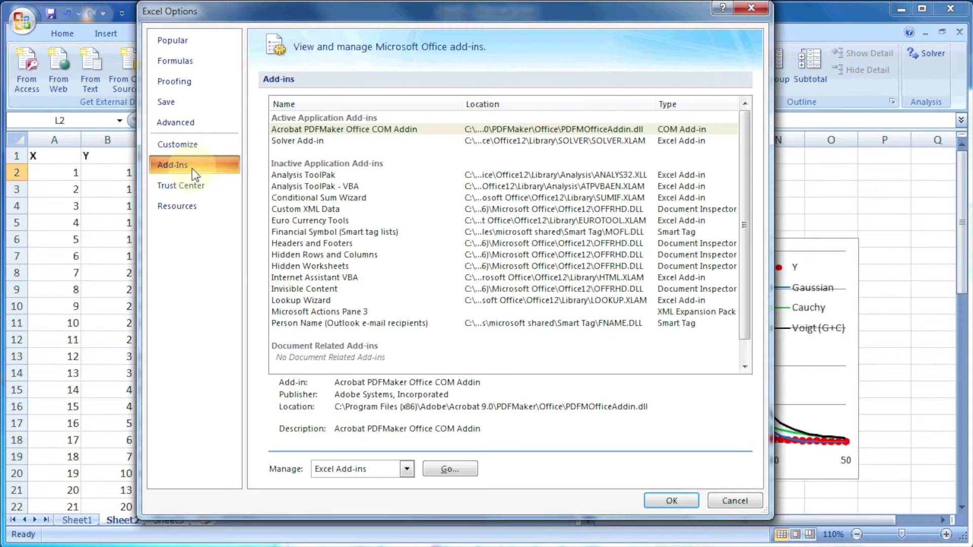
click(453, 469)
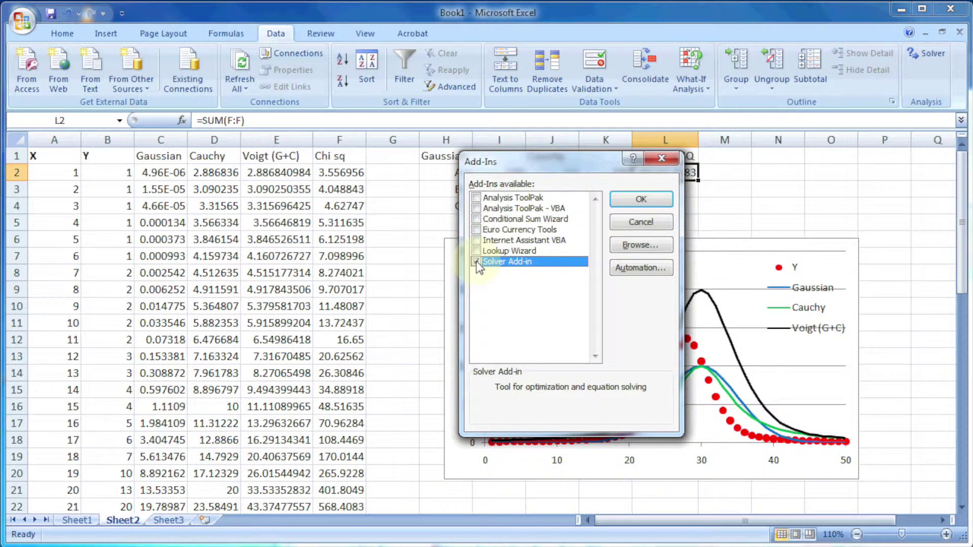
click(477, 262)
click(644, 199)
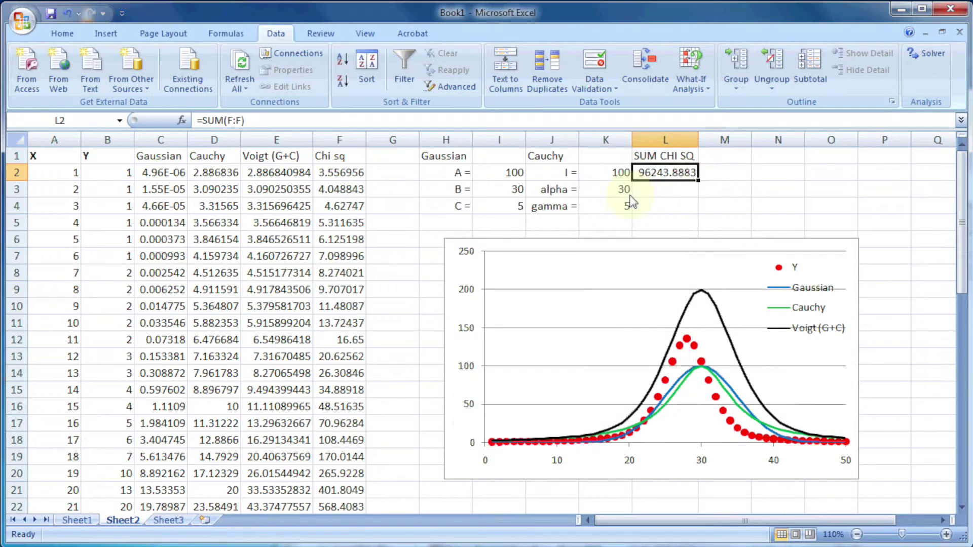
click(931, 53)
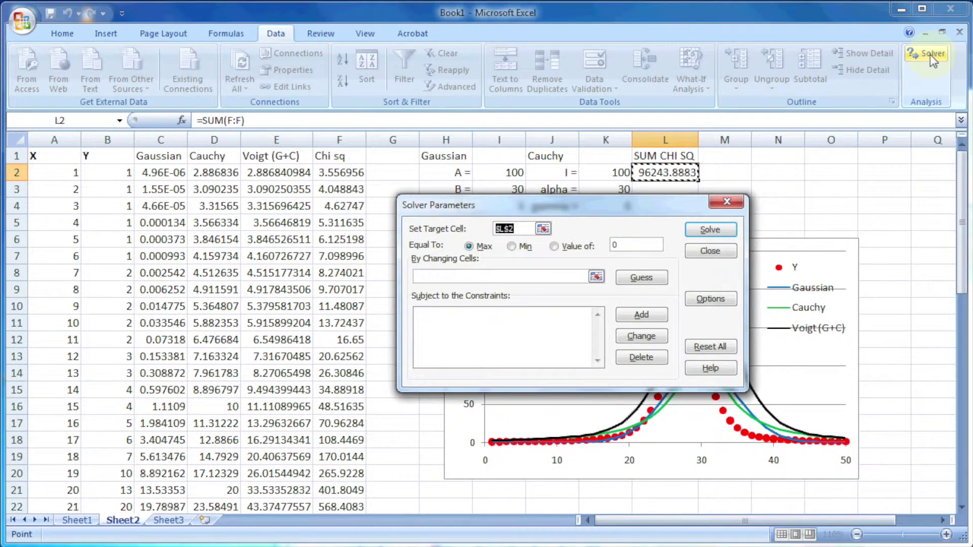
Set Solver's target cell to $L$2 and choose Min.
click(543, 229)
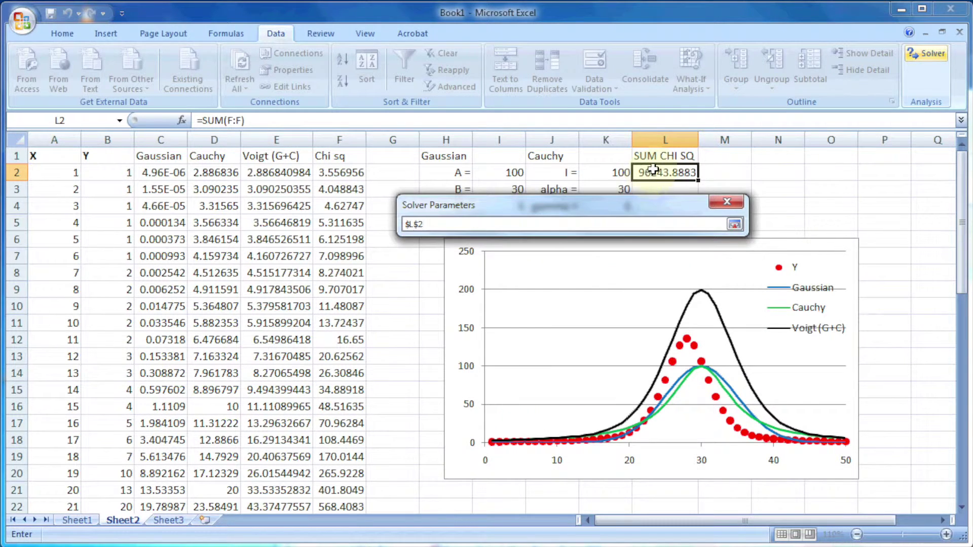
click(654, 170)
click(735, 224)
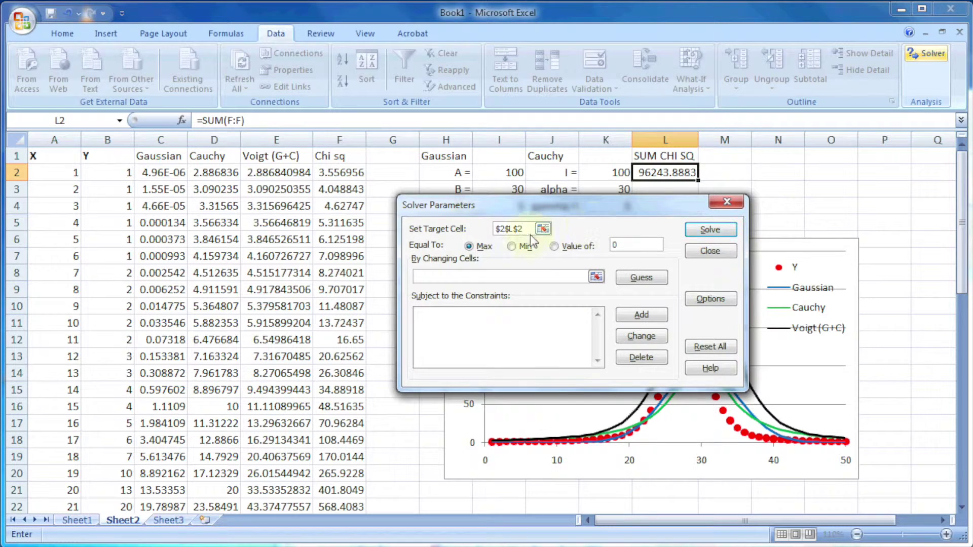
drag(586, 206, 579, 254)
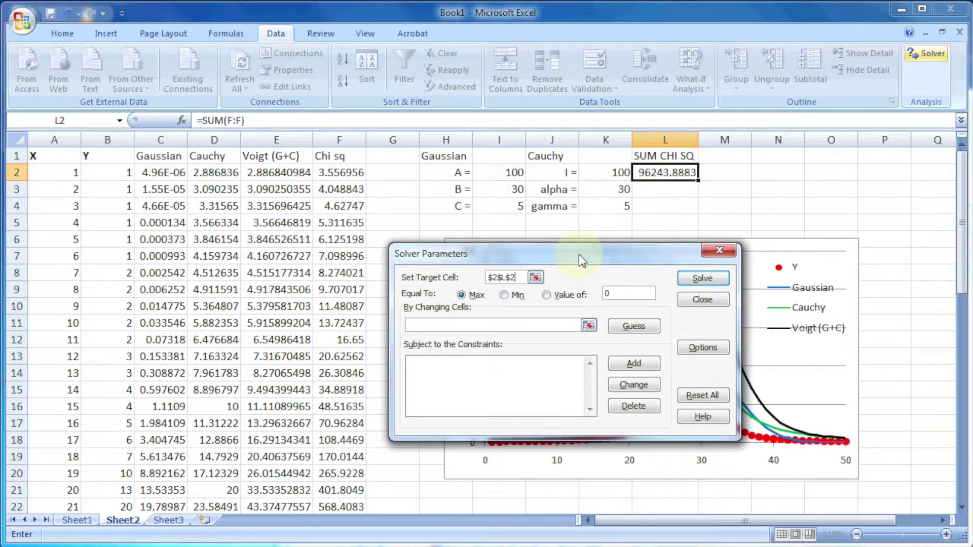
click(588, 324)
click(727, 273)
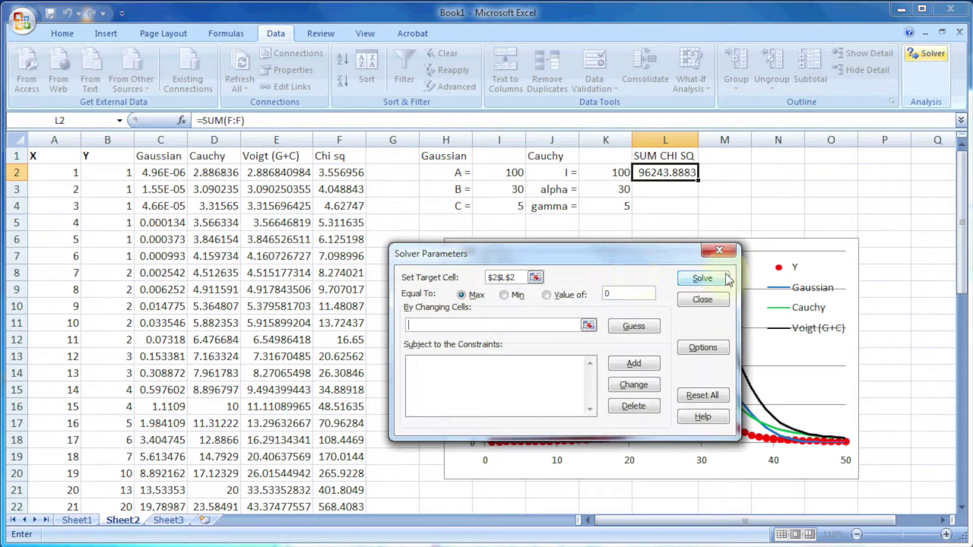
click(510, 297)
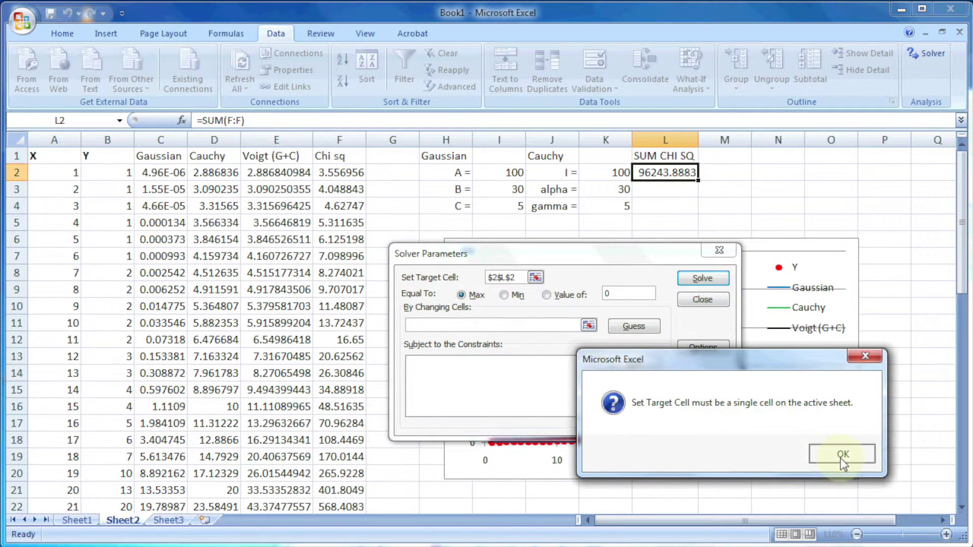
click(842, 454)
click(506, 296)
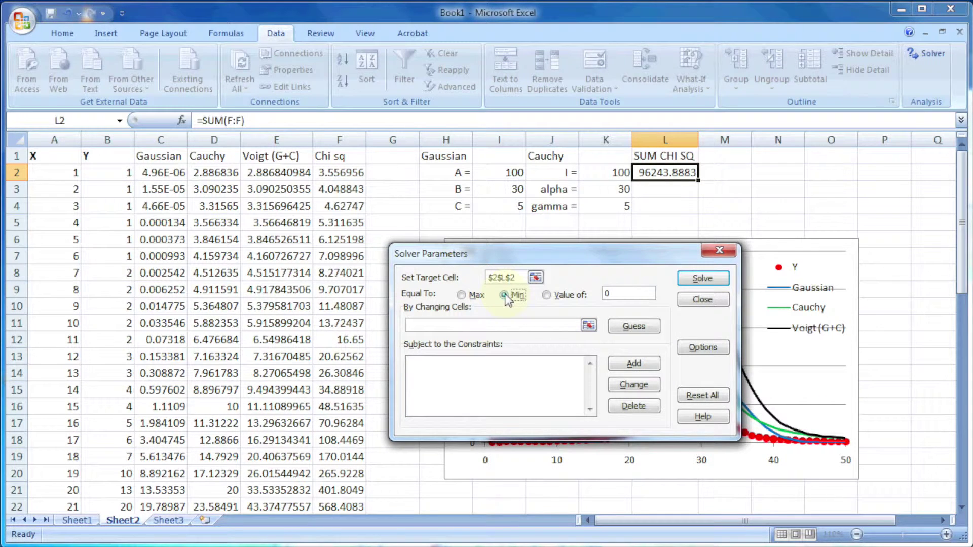
Vary $I$2:$I$4 and $K$2:$K$4 and solve, cutting SUM CHI SQ to 727.524284.
click(589, 326)
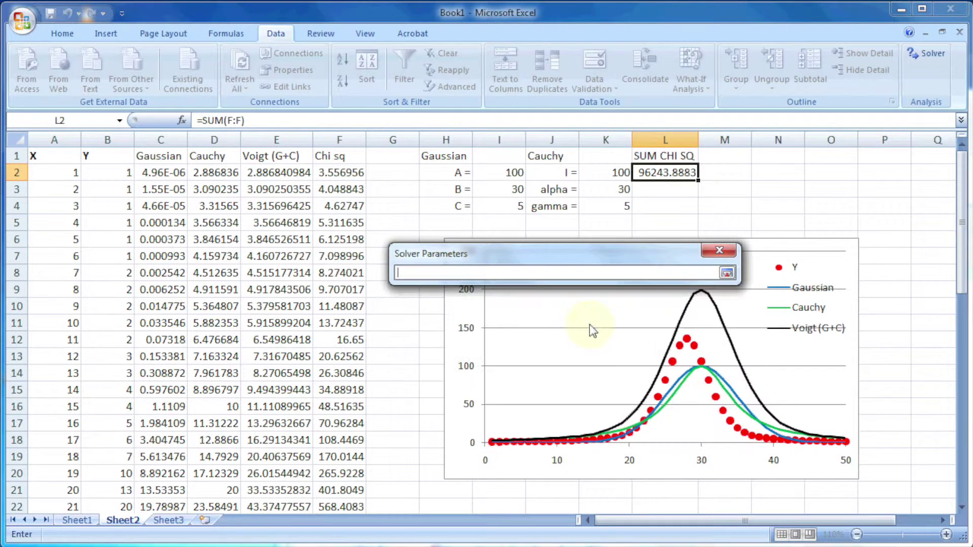
drag(498, 176, 499, 206)
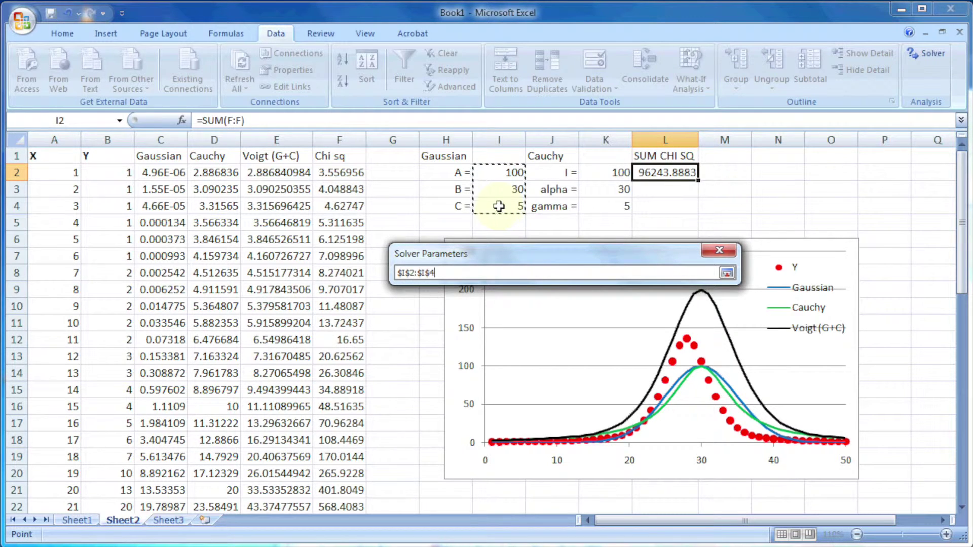
drag(597, 174, 598, 211)
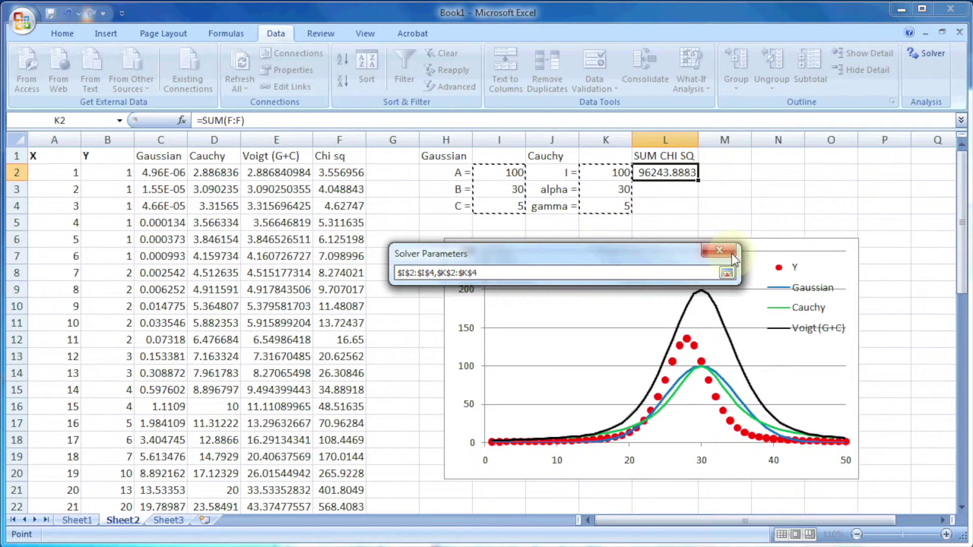
click(727, 272)
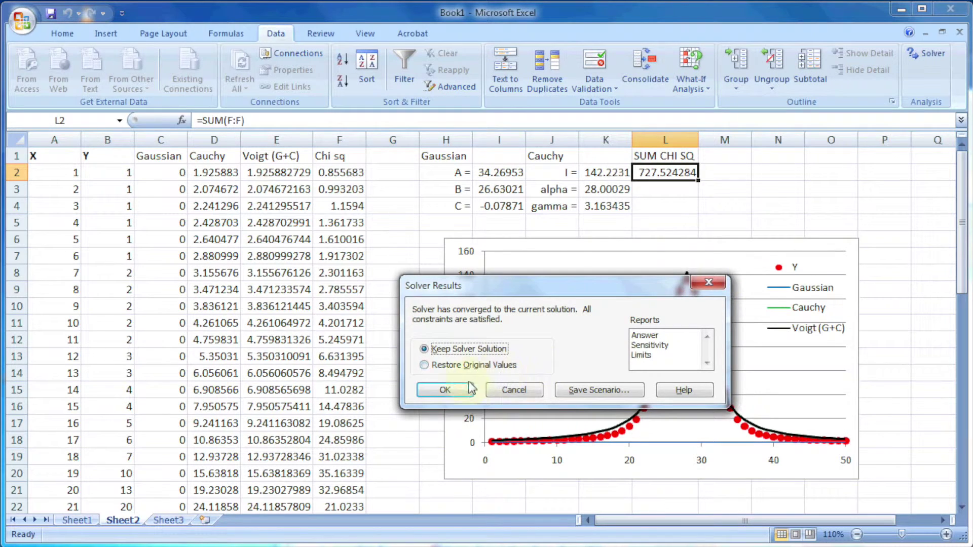
Keep the Solver solution and check the fitted A, I and alpha values.
click(449, 392)
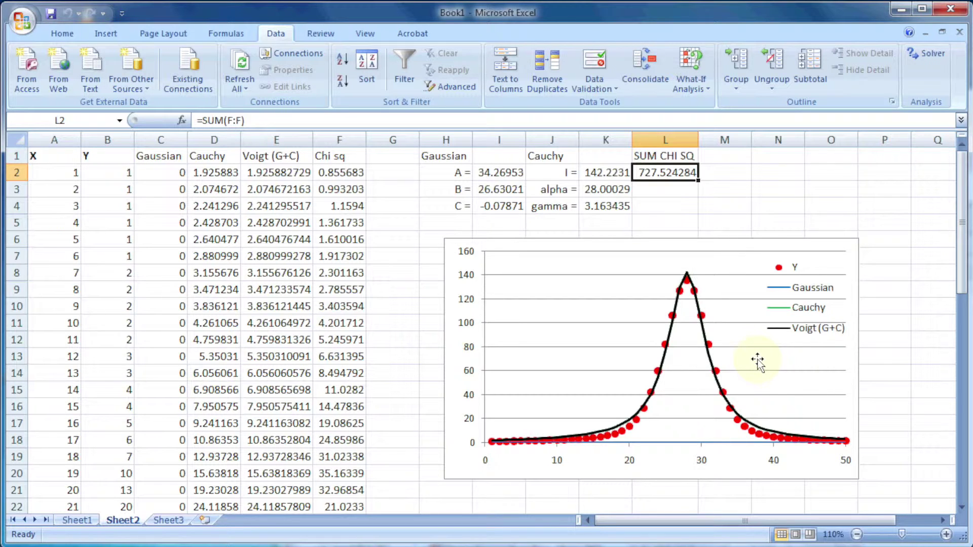
click(593, 172)
click(592, 189)
click(499, 173)
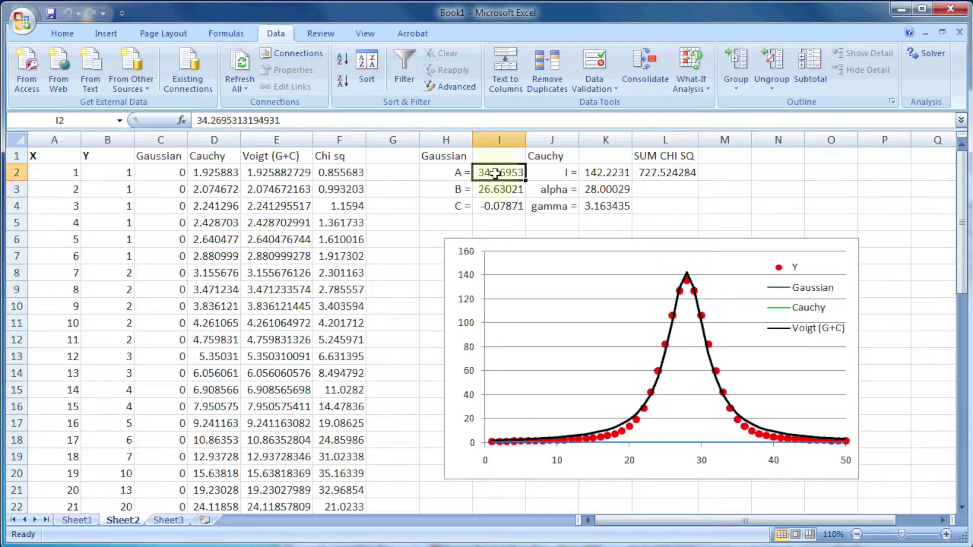
Reset Gaussian C in I4 and Cauchy gamma in K4 to 3.
click(508, 207)
text(3)
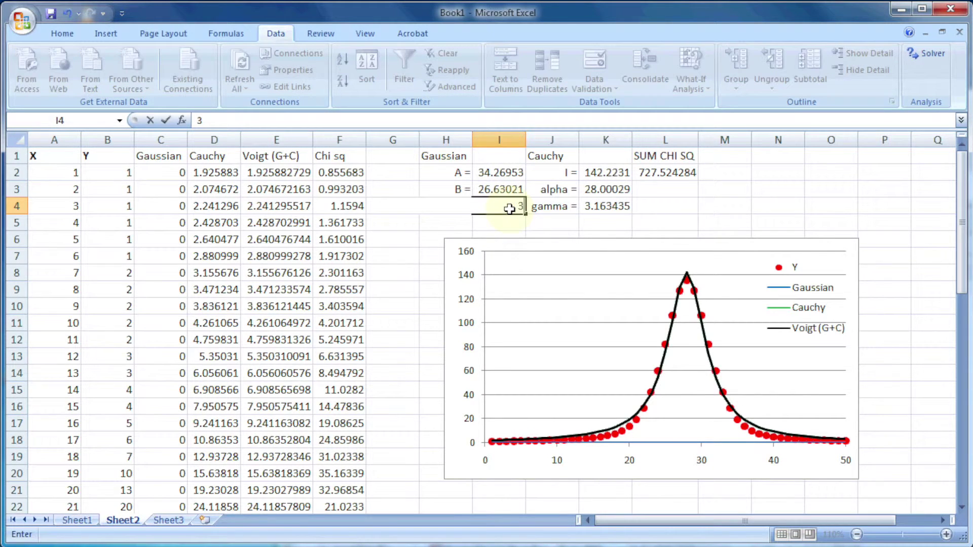
key(Return)
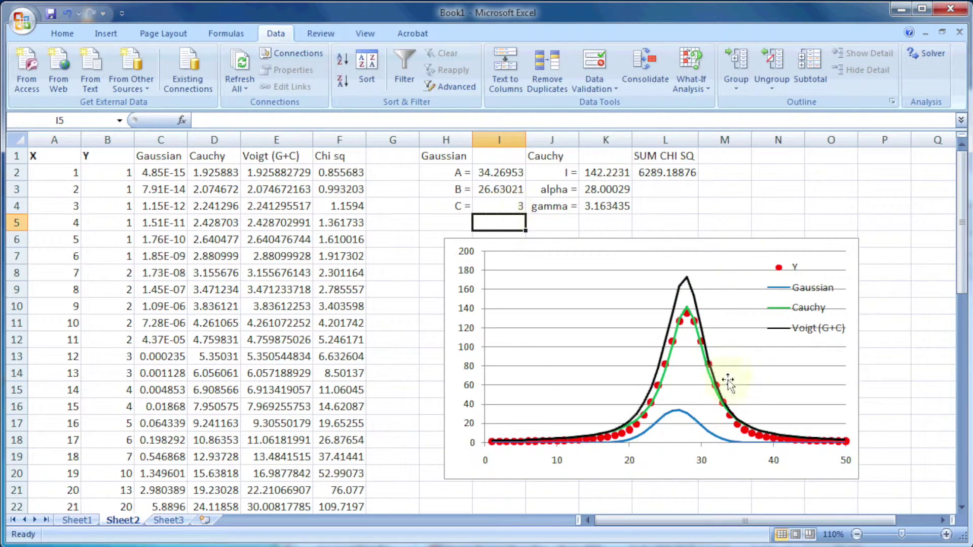
click(611, 207)
text(3)
key(Return)
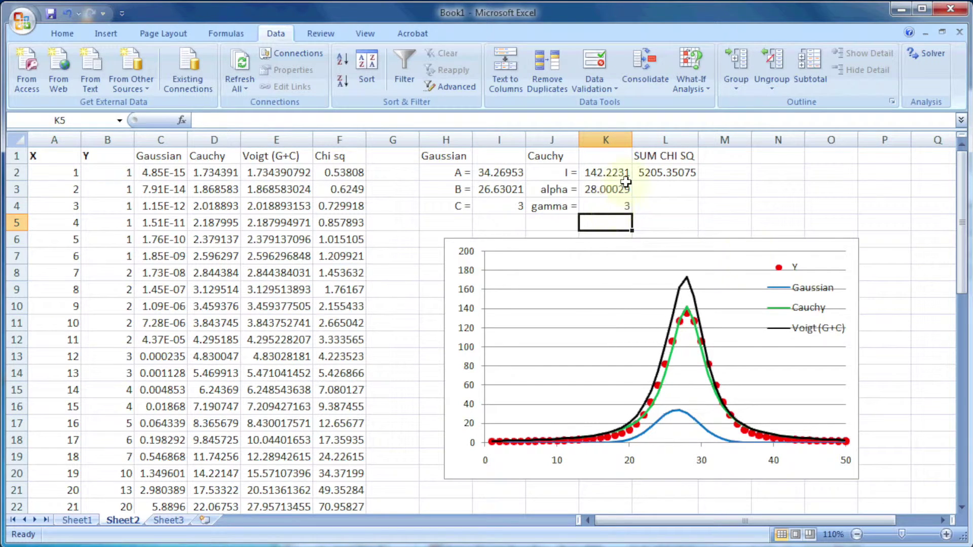
click(926, 56)
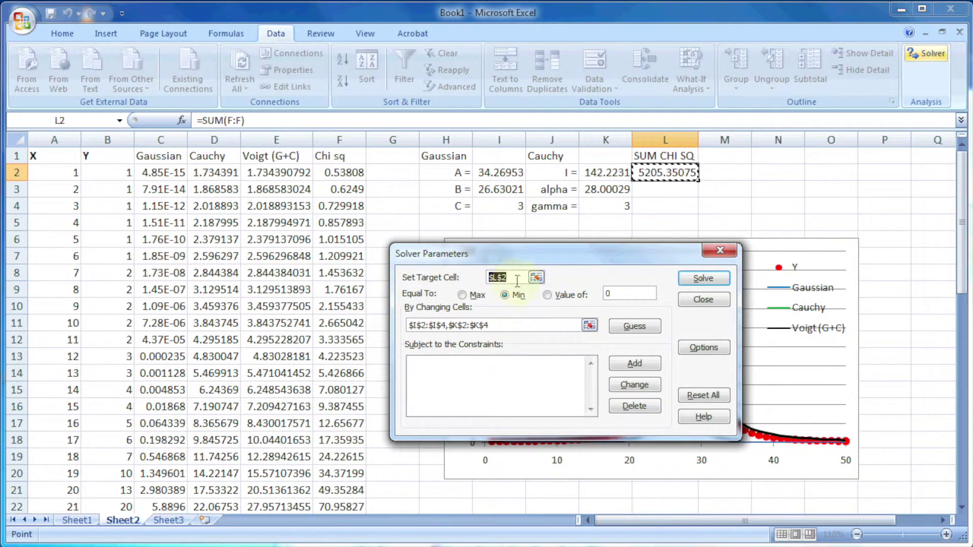
Re-solve varying only $I$2:$I$3 and $K$2:$K$3, keeping SUM CHI SQ 159.111904.
click(588, 325)
drag(499, 173, 501, 190)
drag(606, 172, 605, 183)
click(728, 272)
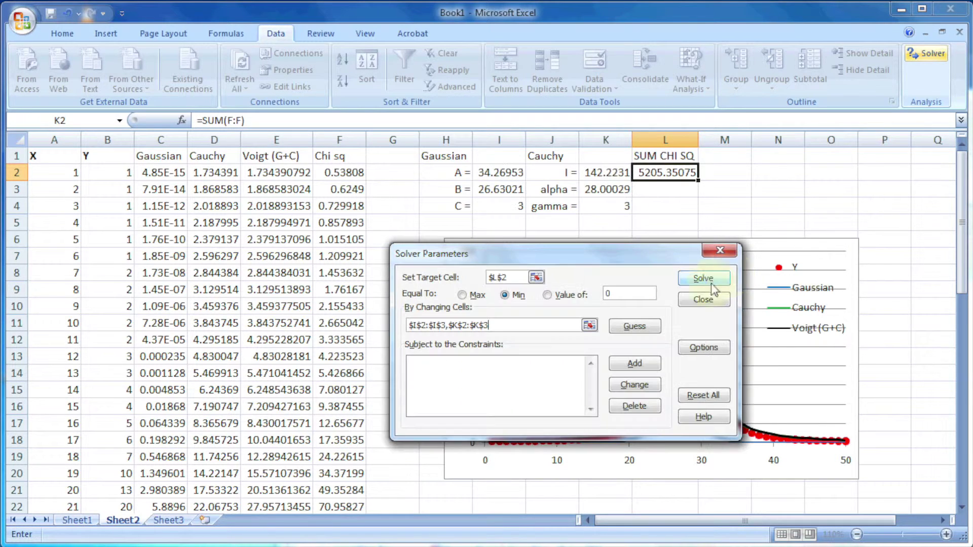
click(699, 278)
click(704, 281)
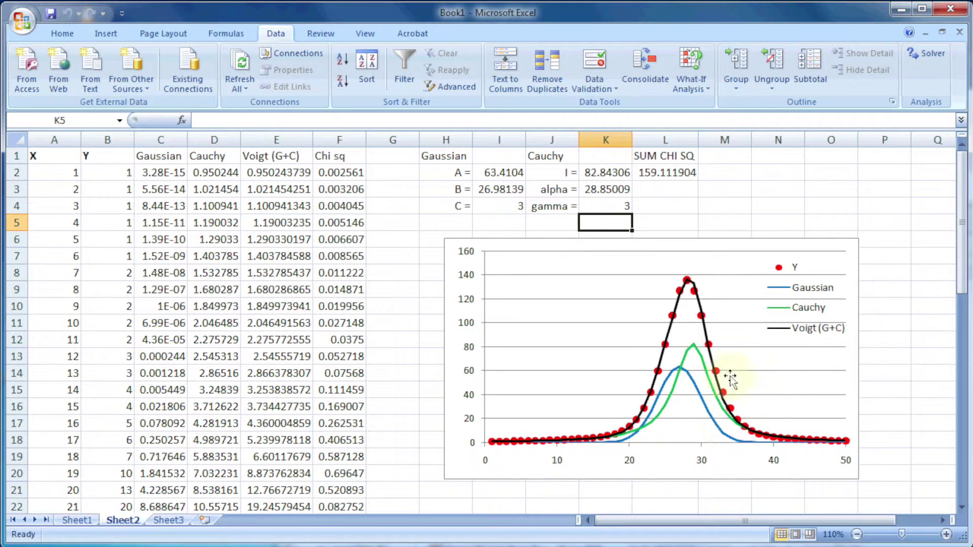
click(915, 57)
Re-solve varying only $I$4 and $K$4, giving C 2.804147, gamma 3.2891, SUM CHI SQ 106.337909.
click(588, 325)
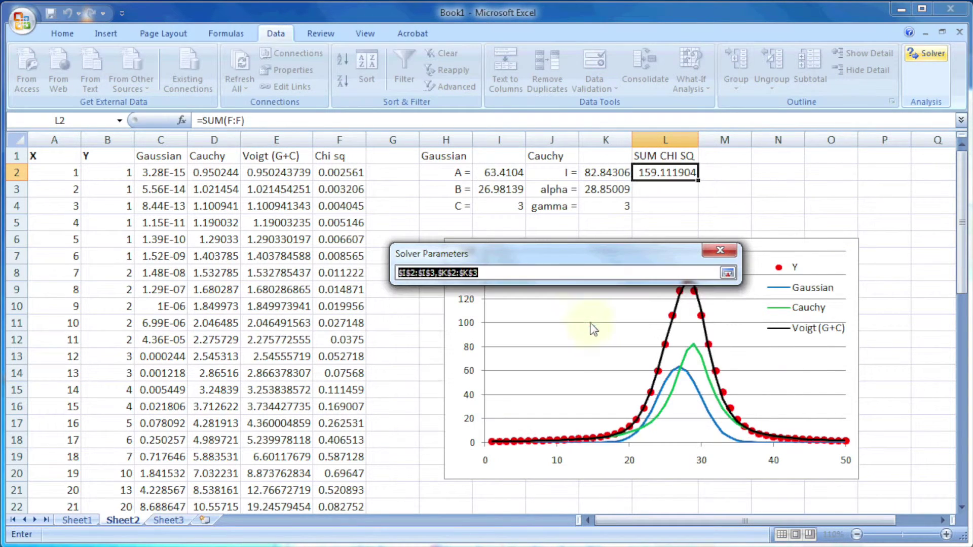
click(507, 209)
ctrl+click(602, 209)
click(727, 273)
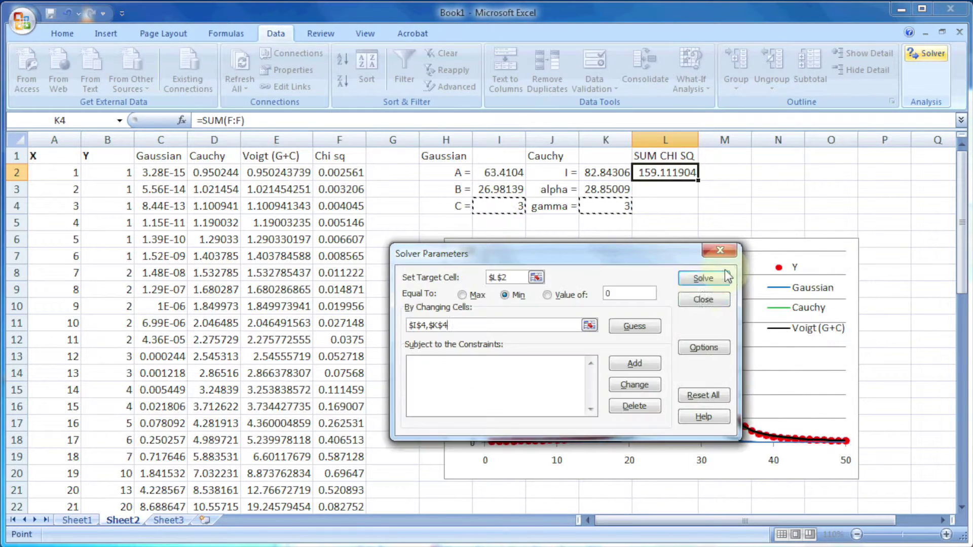
click(697, 281)
click(446, 390)
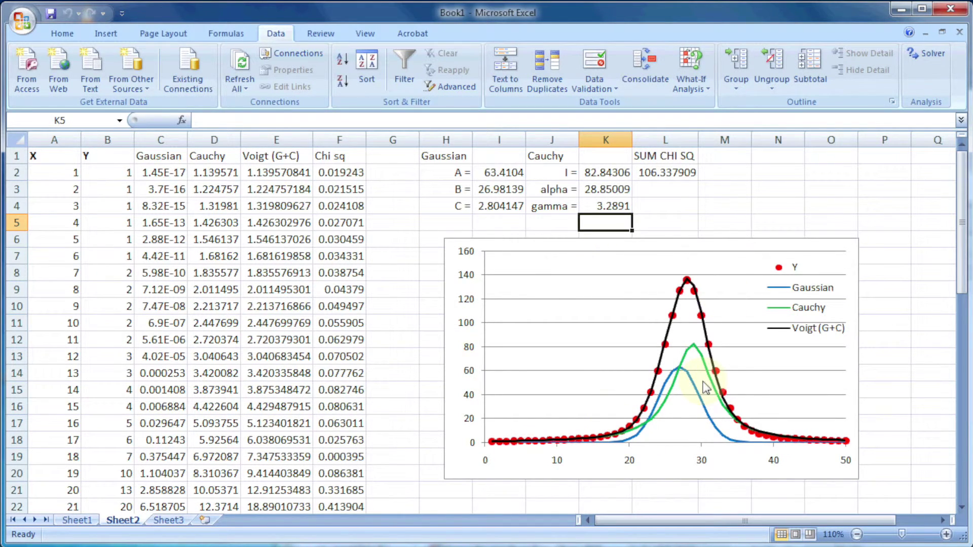
click(831, 363)
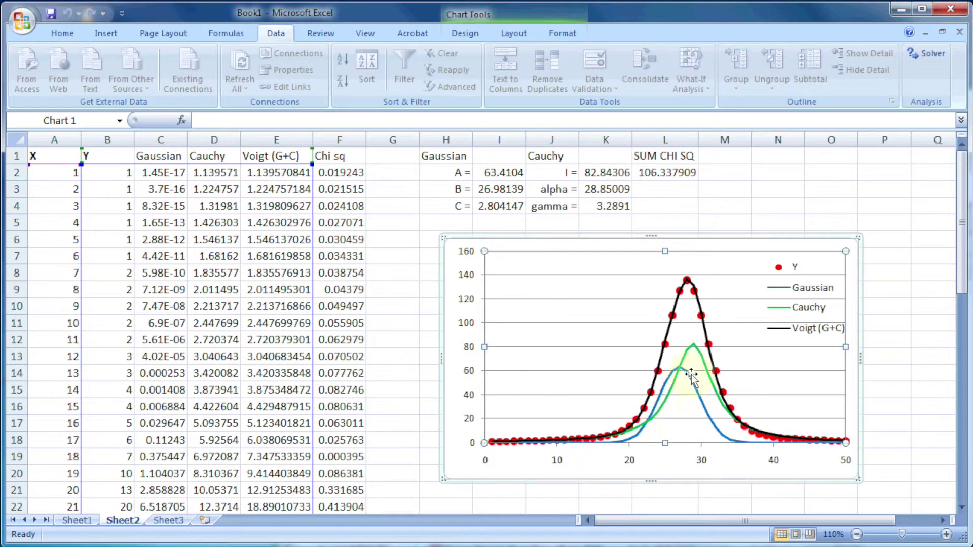